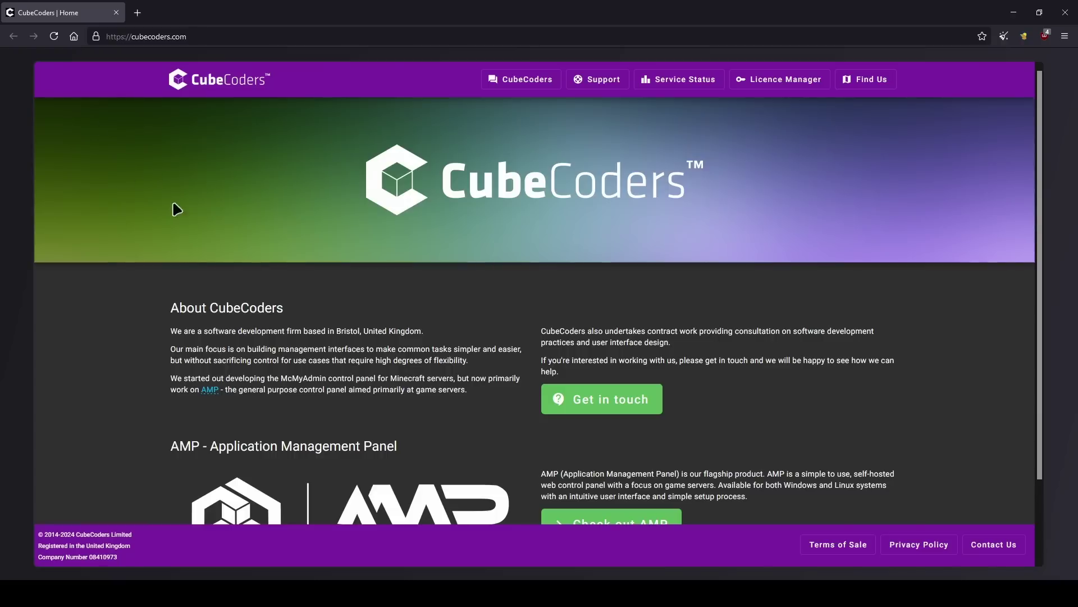
- Open the AMP product page from the AMP section of the CubeCoders home page
scroll(312, 281, down, 2)
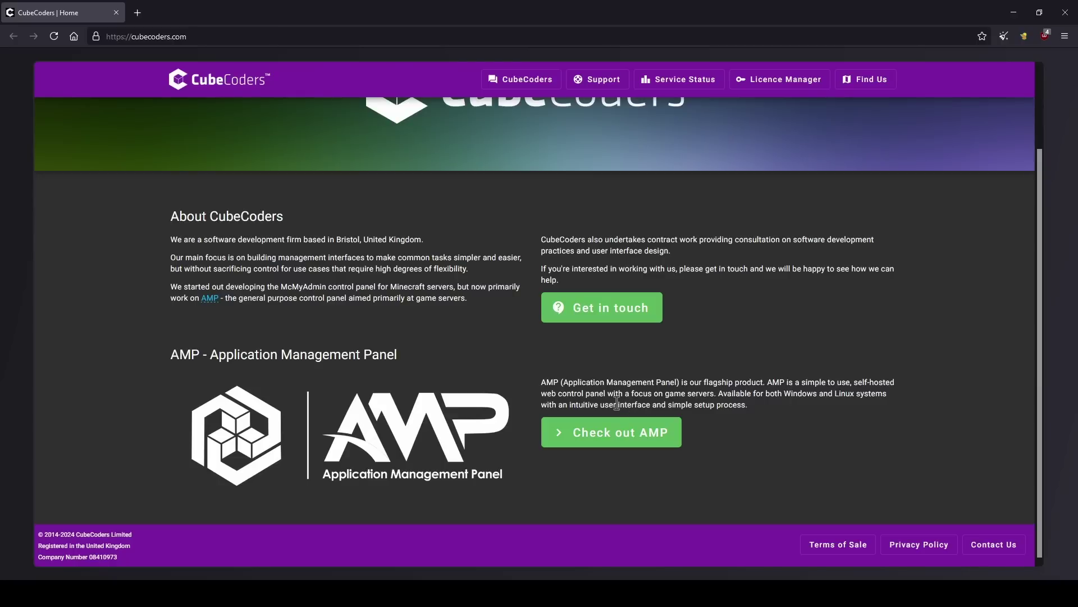
click(618, 442)
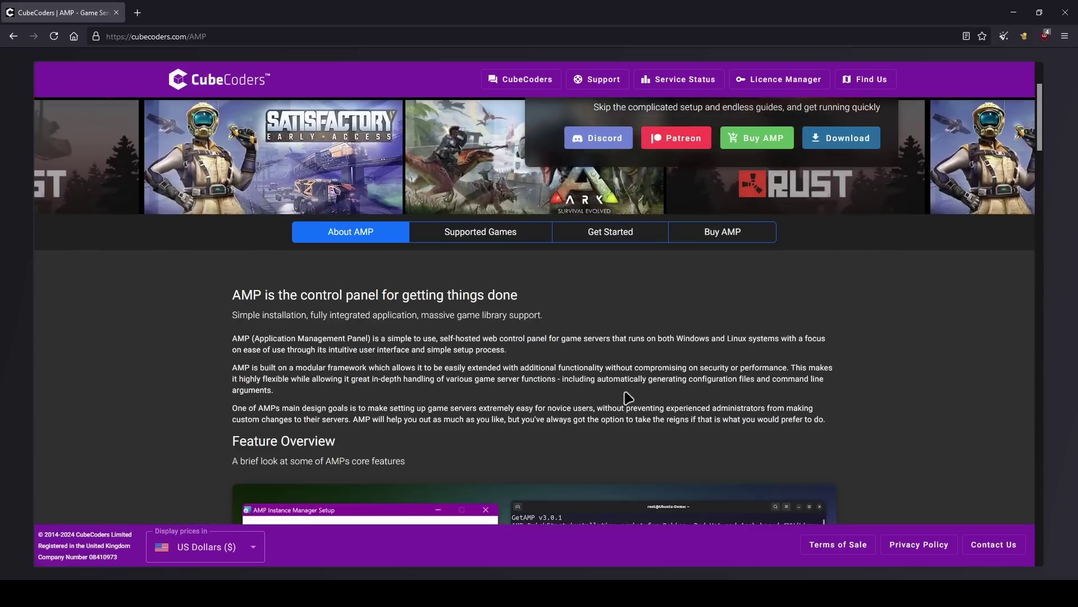
- Review the Compare AMP Editions pricing: Standard $10, Professional $20, Advanced $40, Enterprise
click(717, 235)
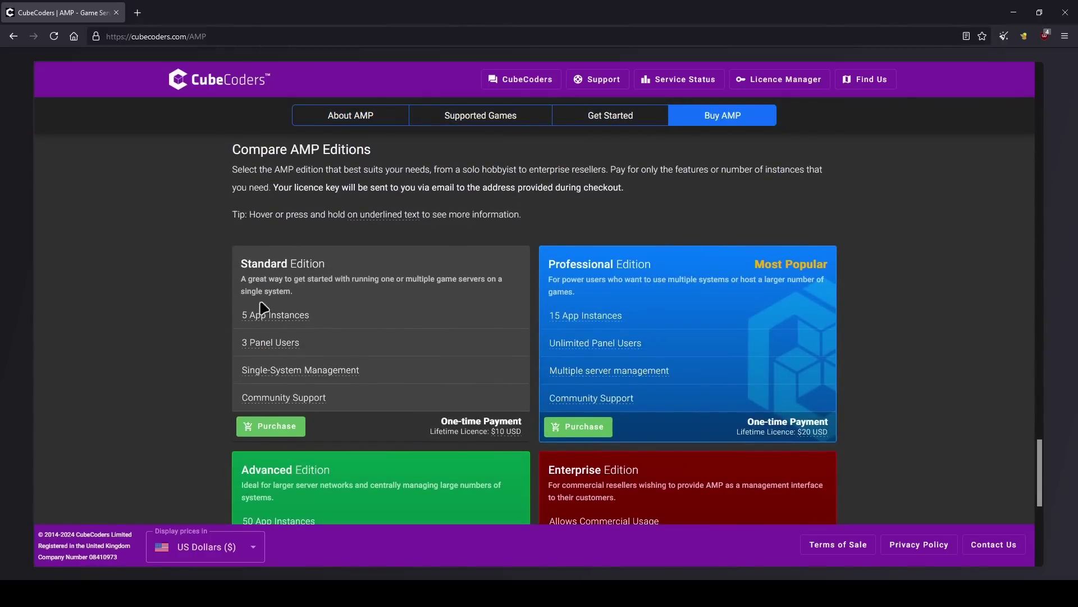
mouse_move(265, 318)
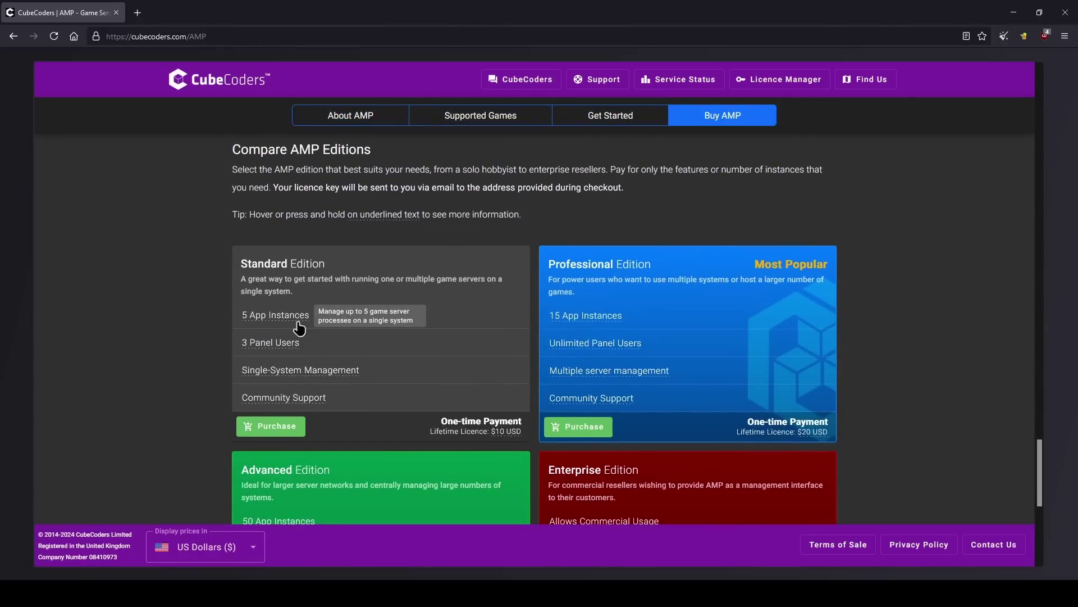
mouse_move(499, 441)
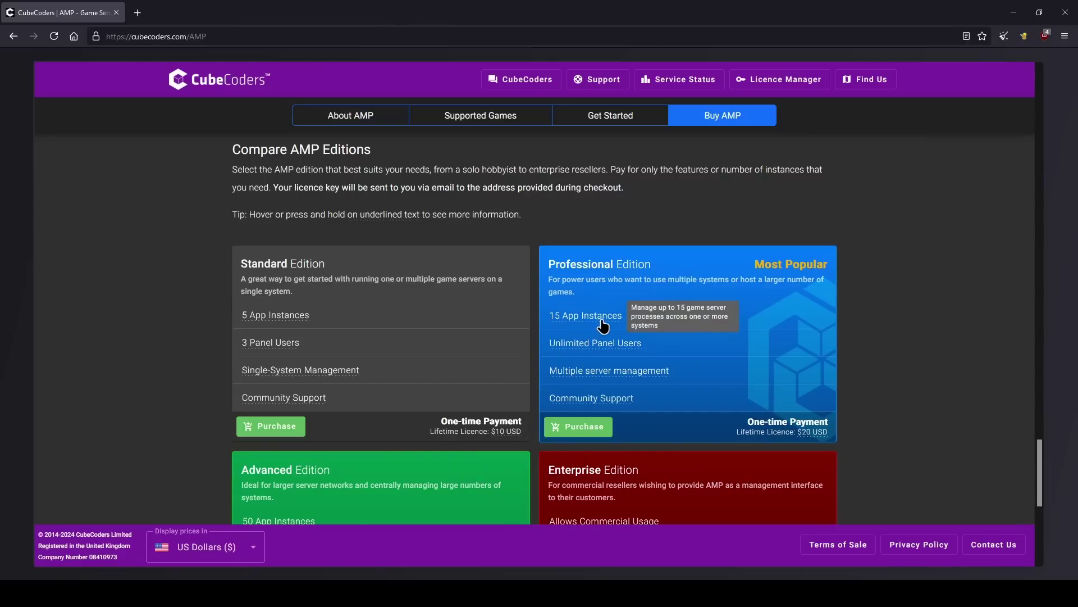
scroll(722, 402, down, 4)
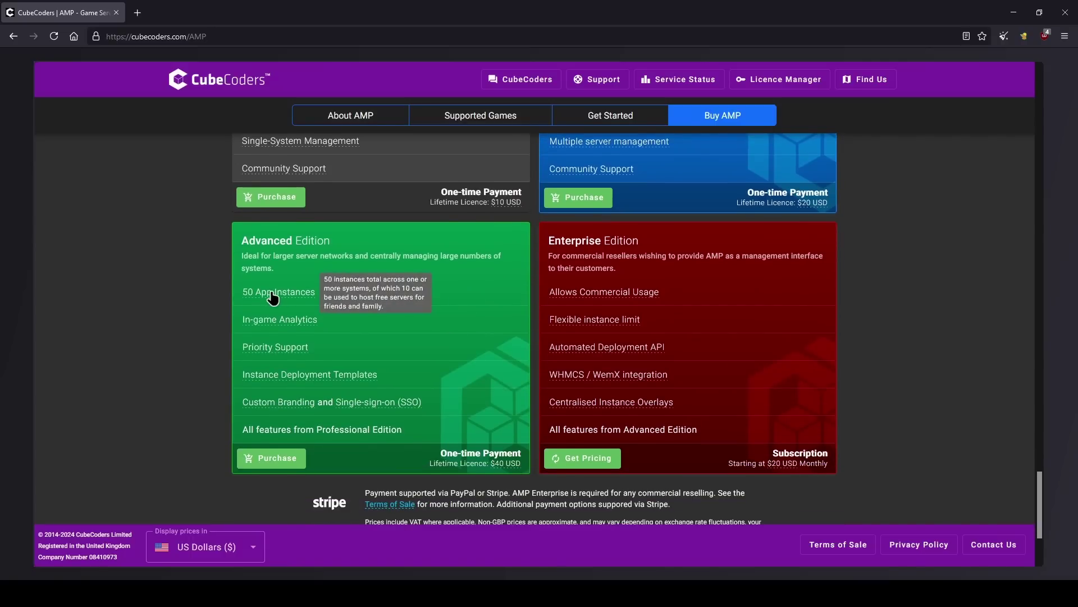
mouse_move(497, 469)
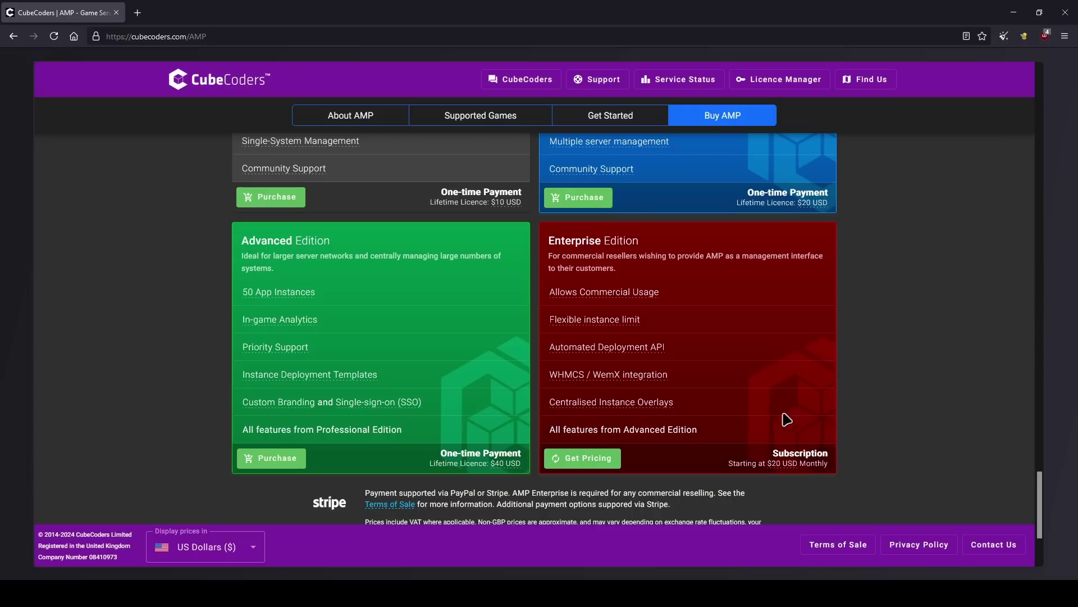
scroll(747, 414, up, 3)
scroll(745, 413, down, 1)
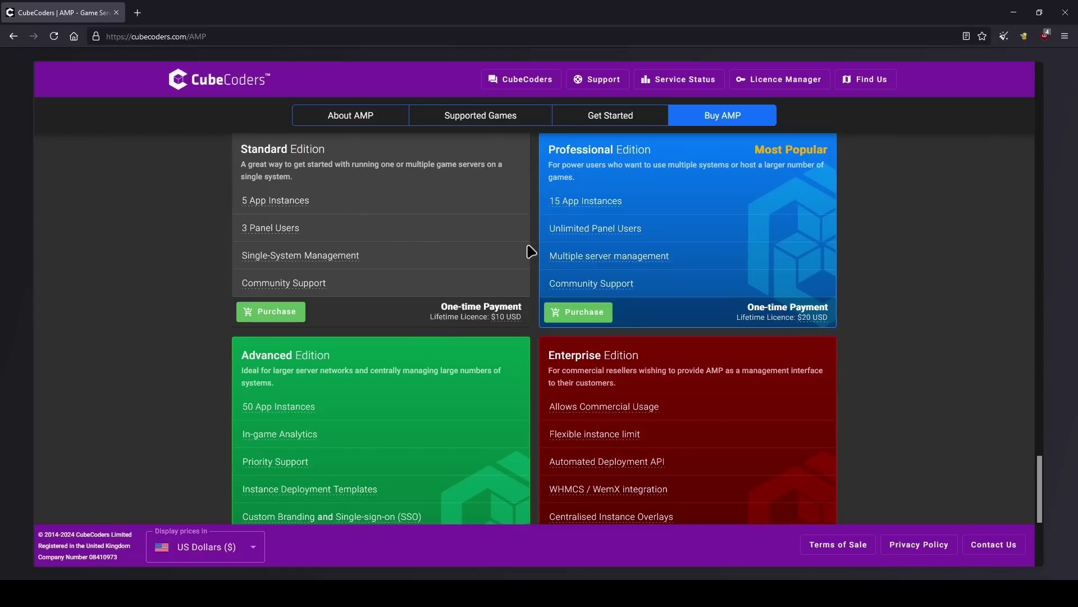
scroll(632, 224, up, 2)
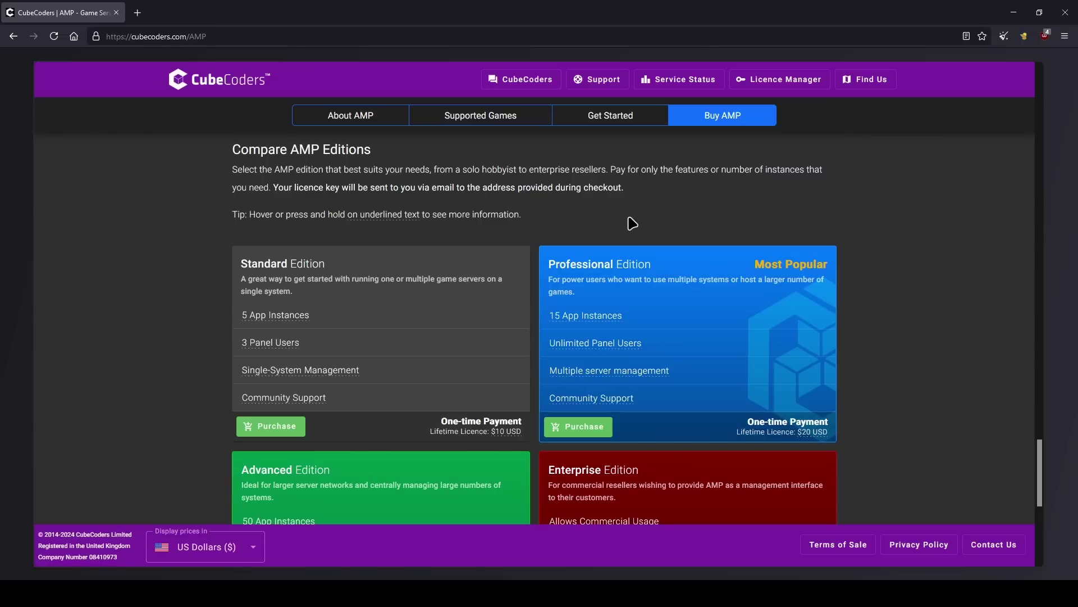
- Open the AMP install instructions, choose Ubuntu, and switch to the SSH terminal
click(627, 118)
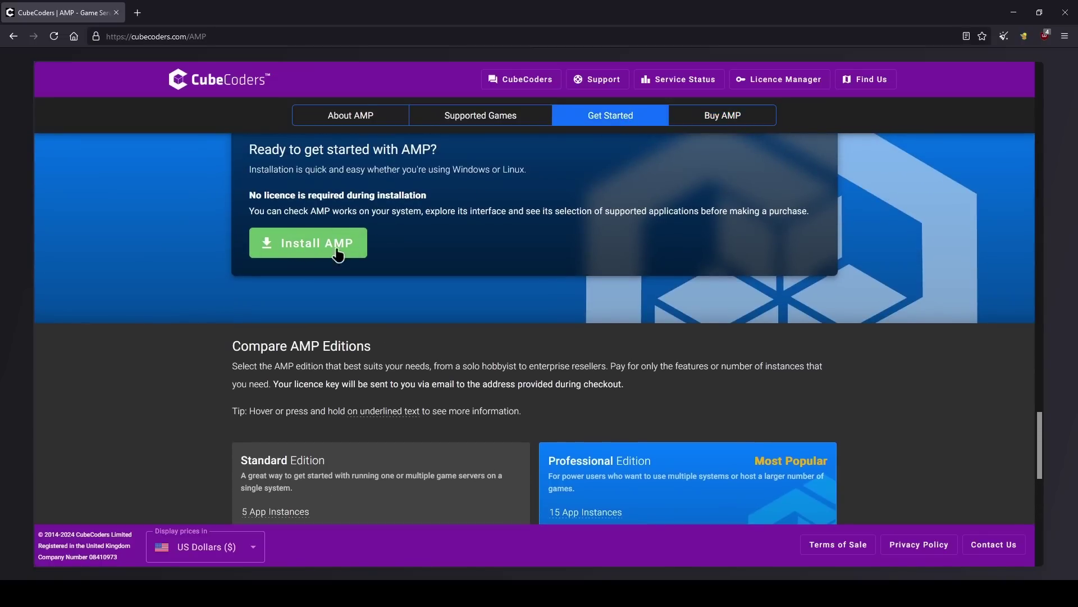
click(340, 254)
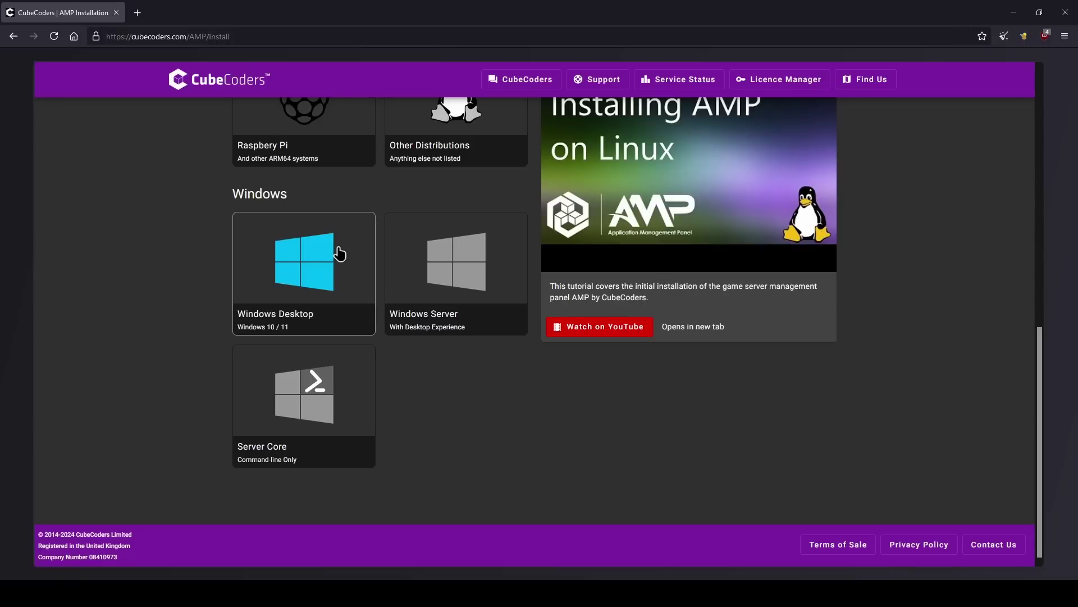
scroll(448, 274, up, 2)
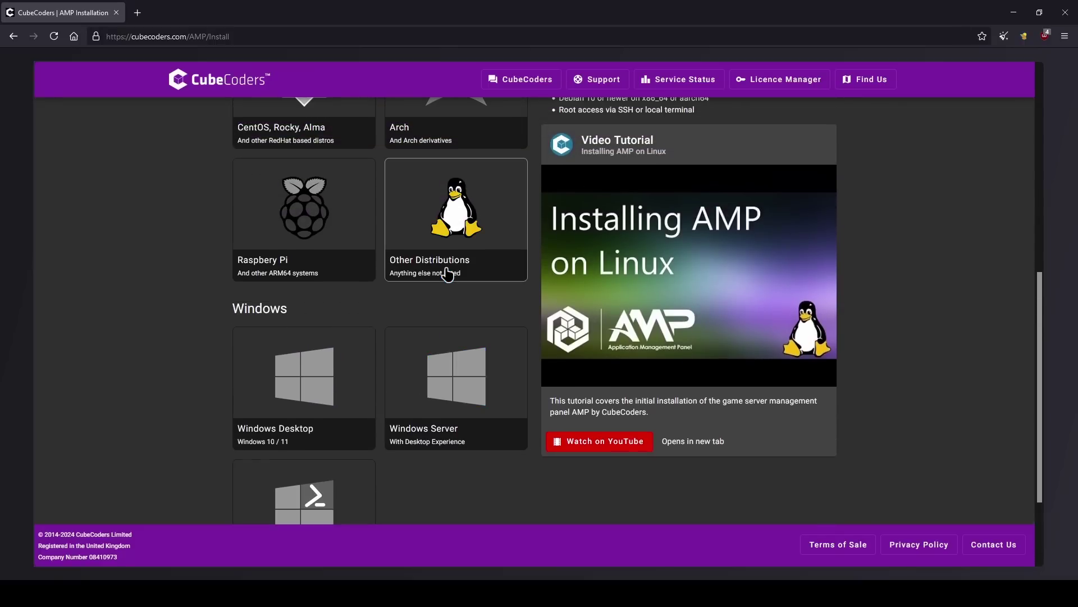
scroll(449, 274, up, 4)
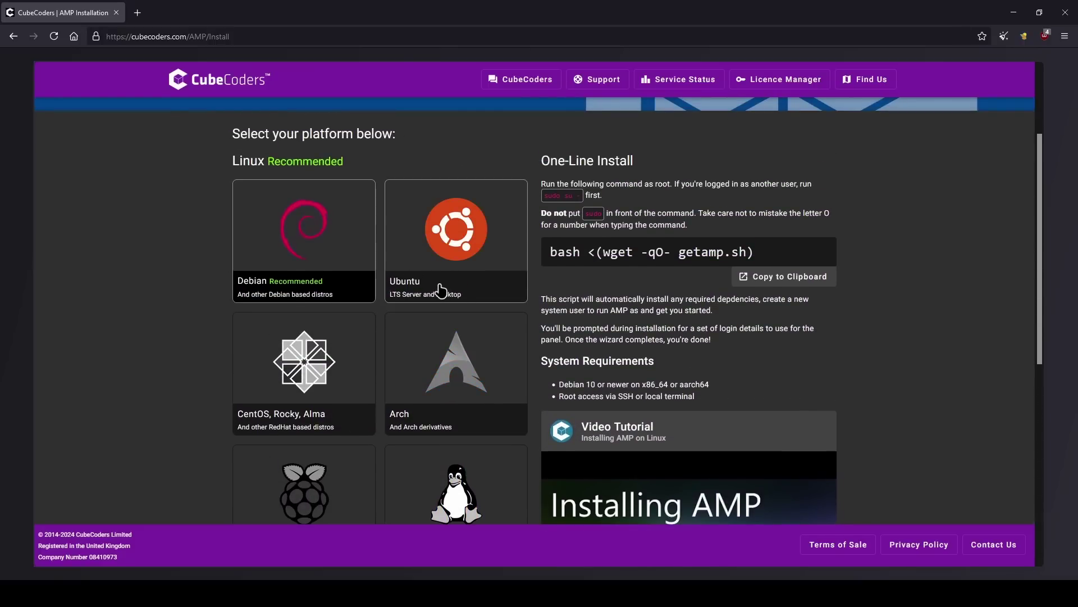
click(461, 293)
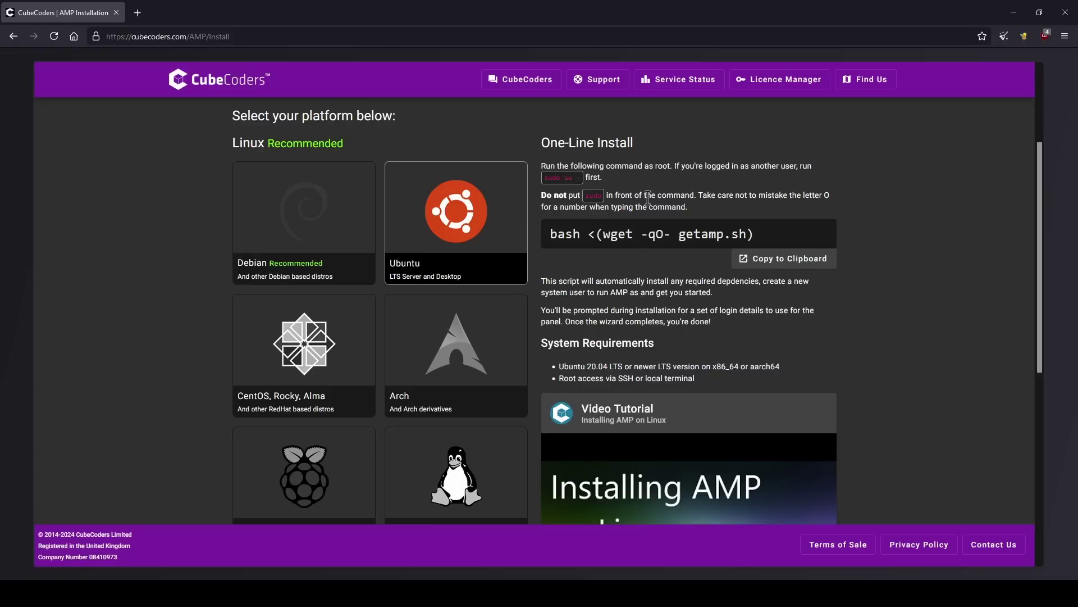
key(alt+Tab)
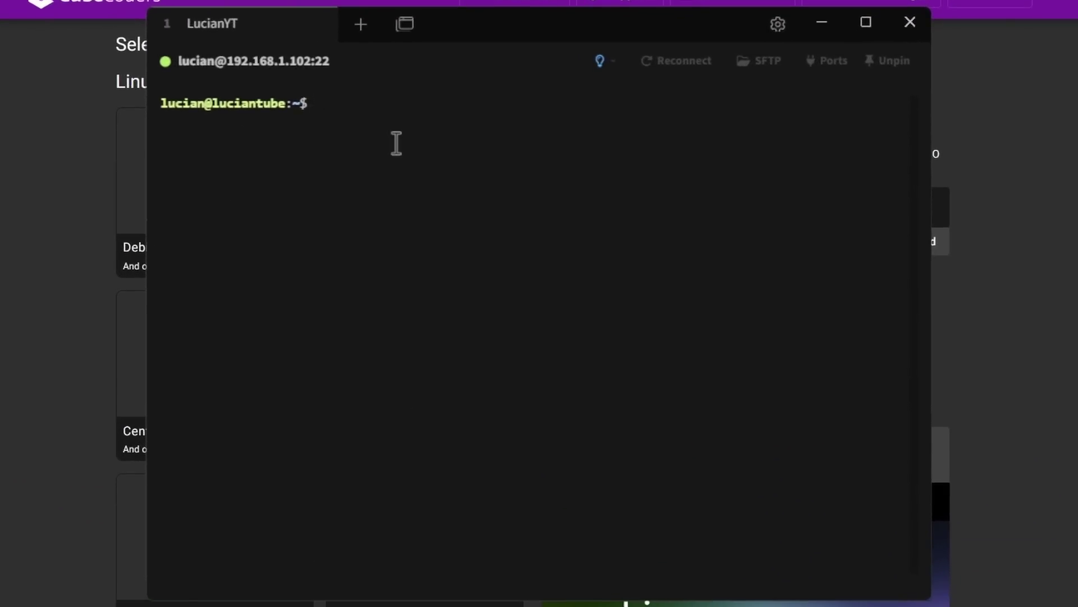
- Switch to root with sudo su - and run the getamp.sh one-line installer
text(sudo su -)
key(Return)
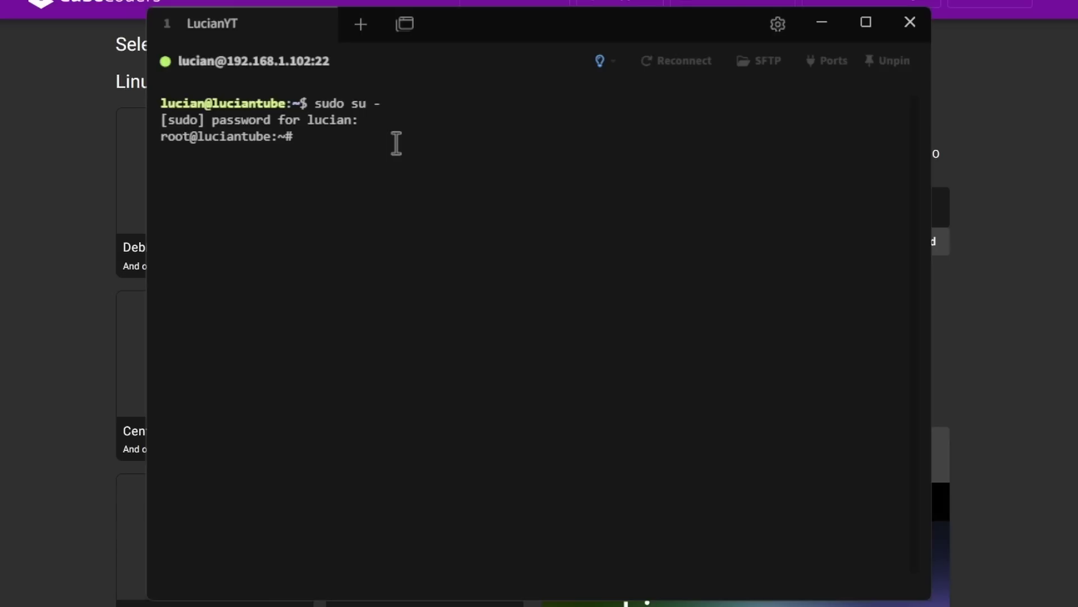
text(bash <(wget -qO- getamp.sh))
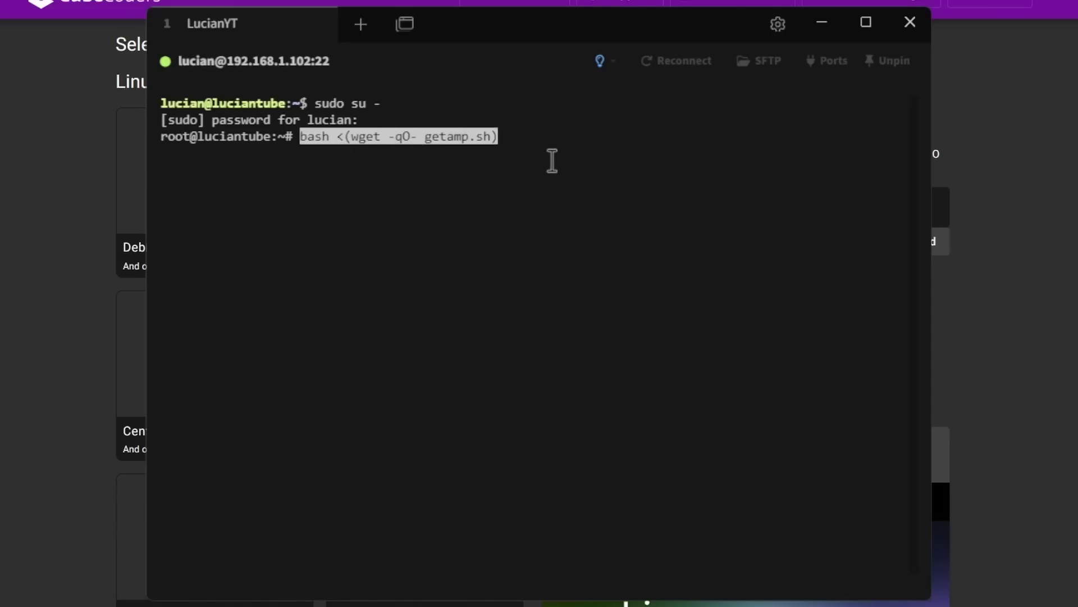
key(Return)
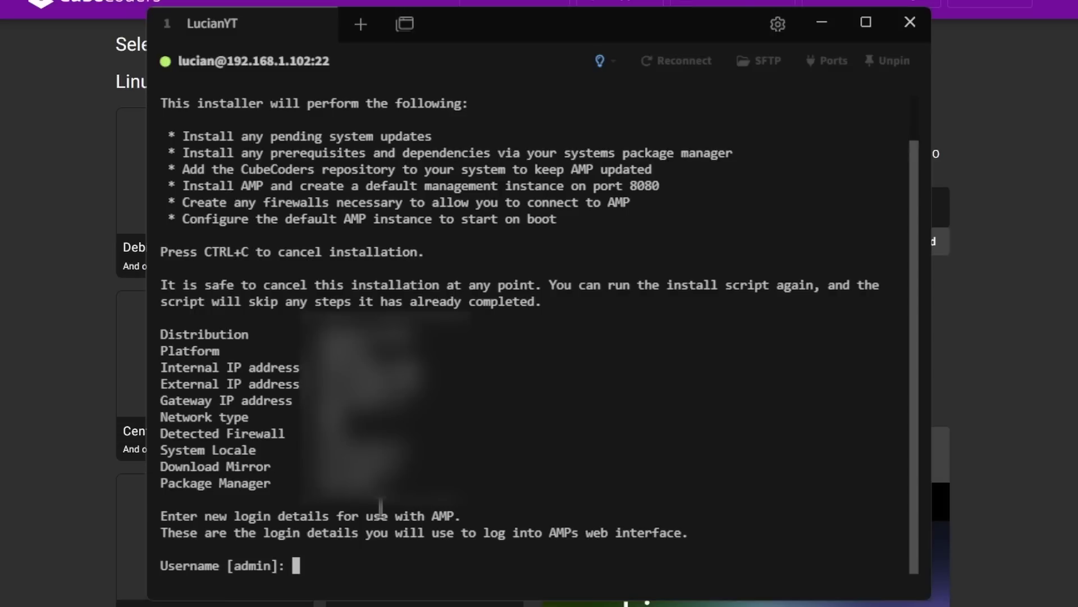
- Answer the installer: username admin, a panel password, Docker yes, HTTPS no, then install
text(admin)
key(Return)
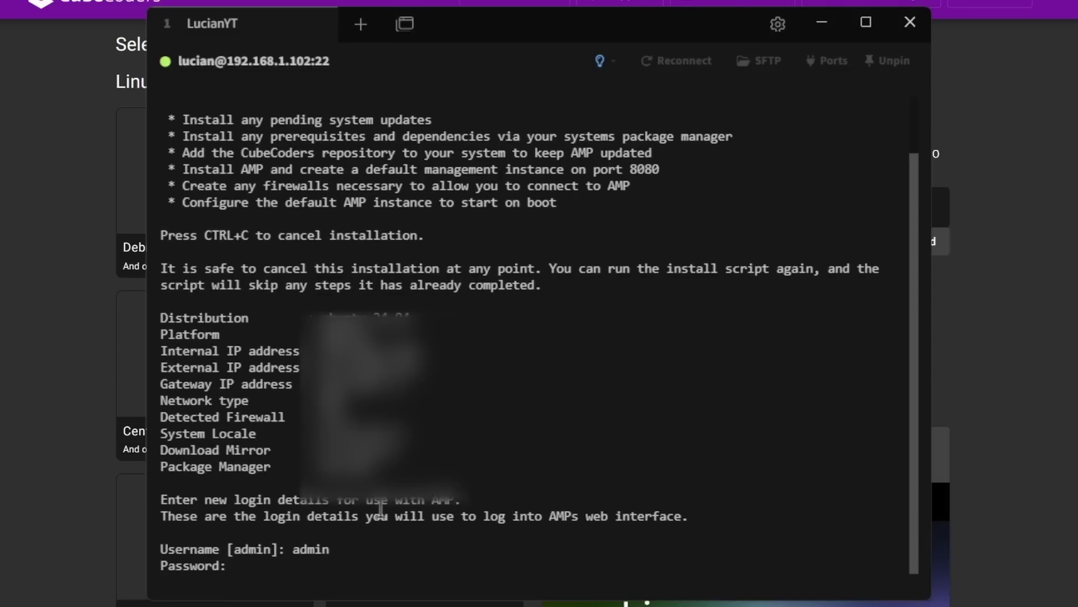
key(Return)
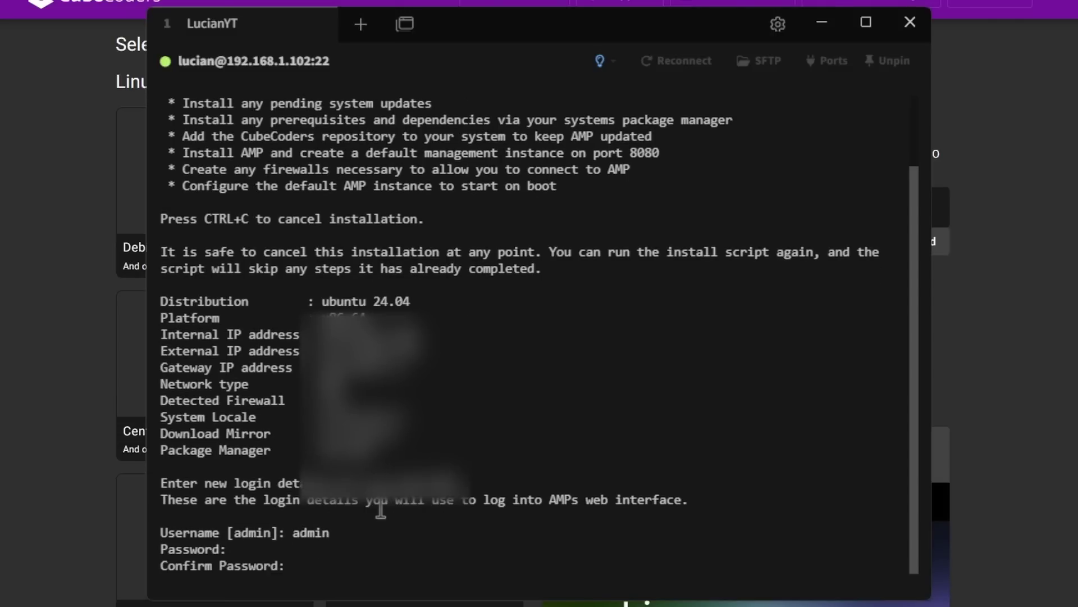
key(Return)
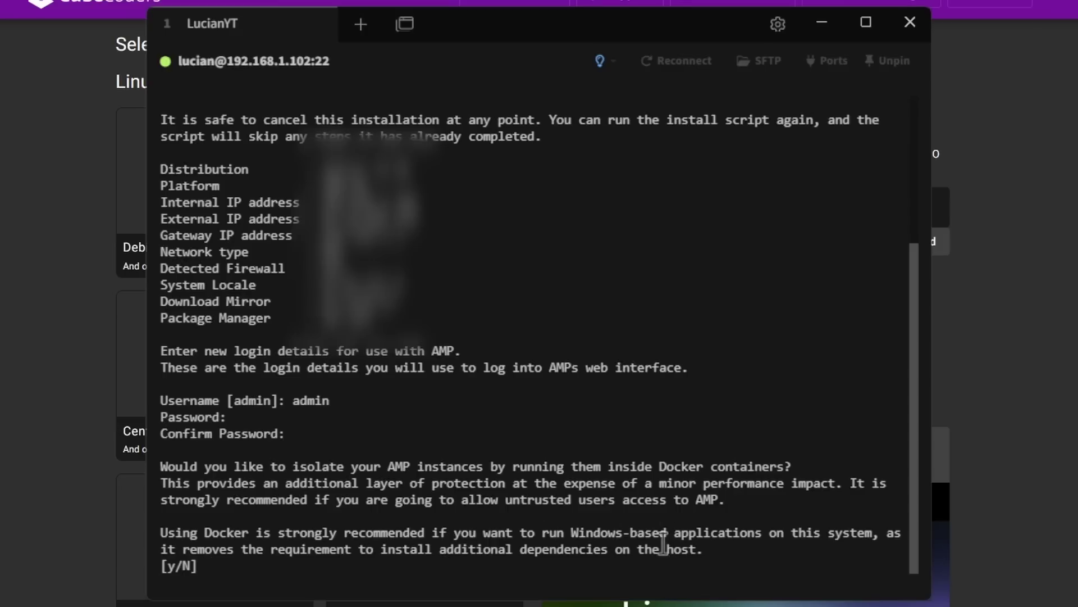
text(y)
key(Return)
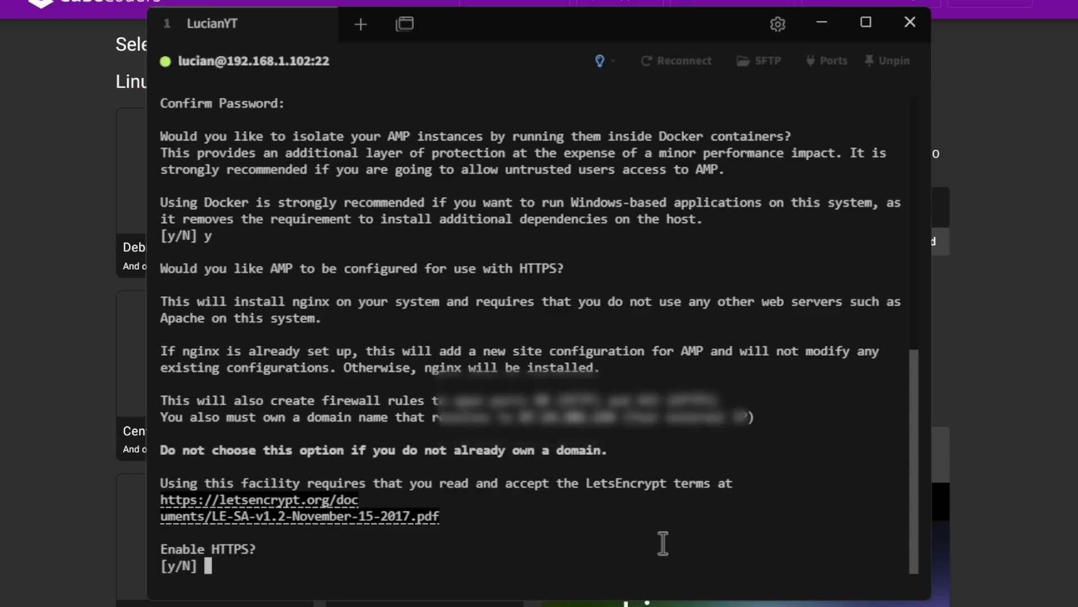
text(n)
key(Return)
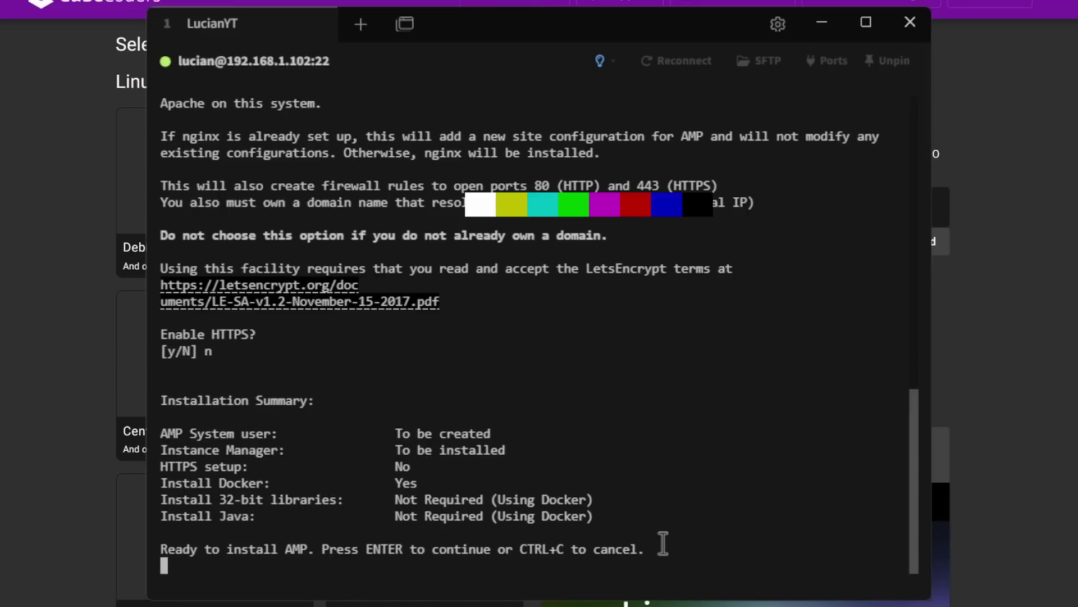
key(Return)
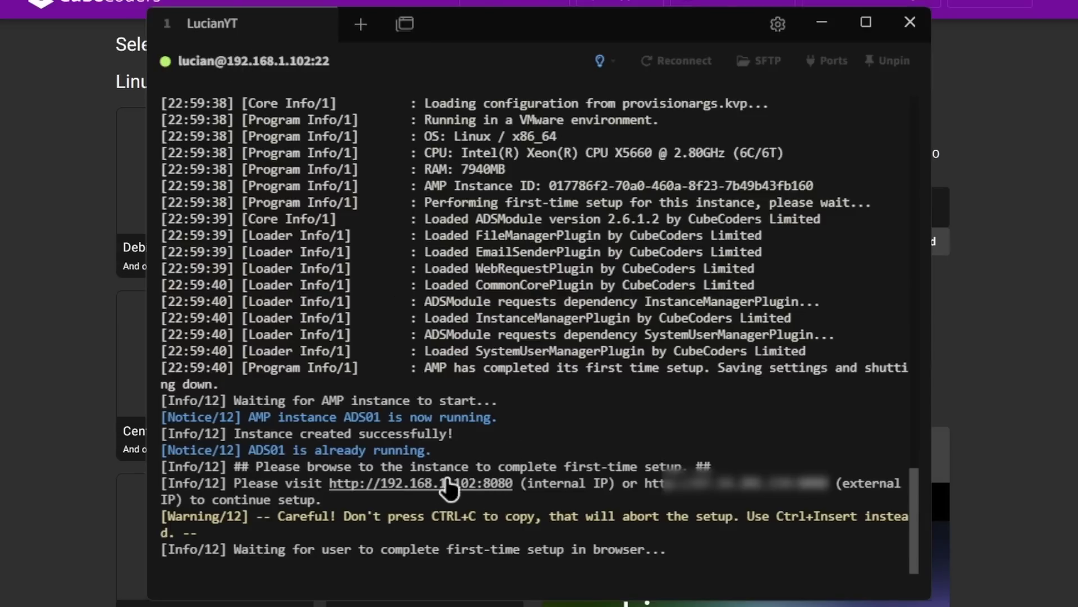
- Load the AMP panel at 192.168.1.102:8080 in the browser
key(alt+Tab)
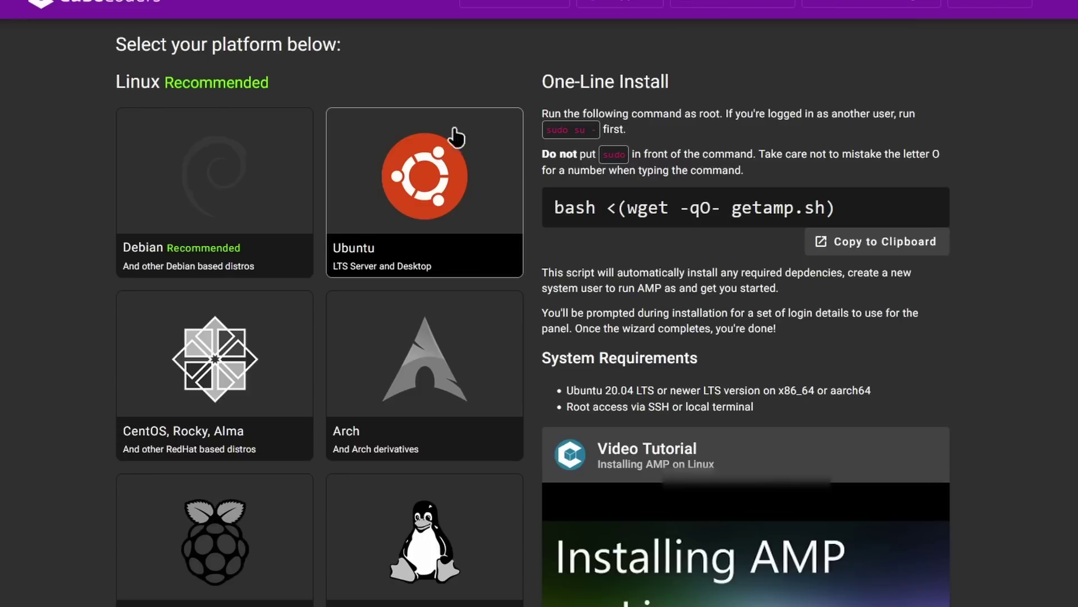
key(ctrl+l)
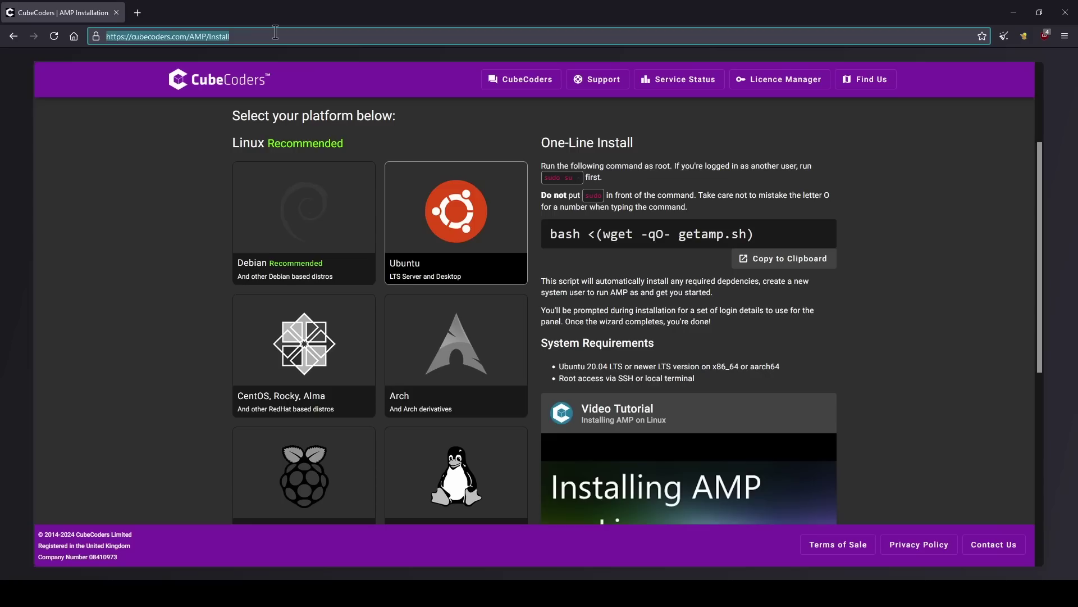
text(192.168.1)
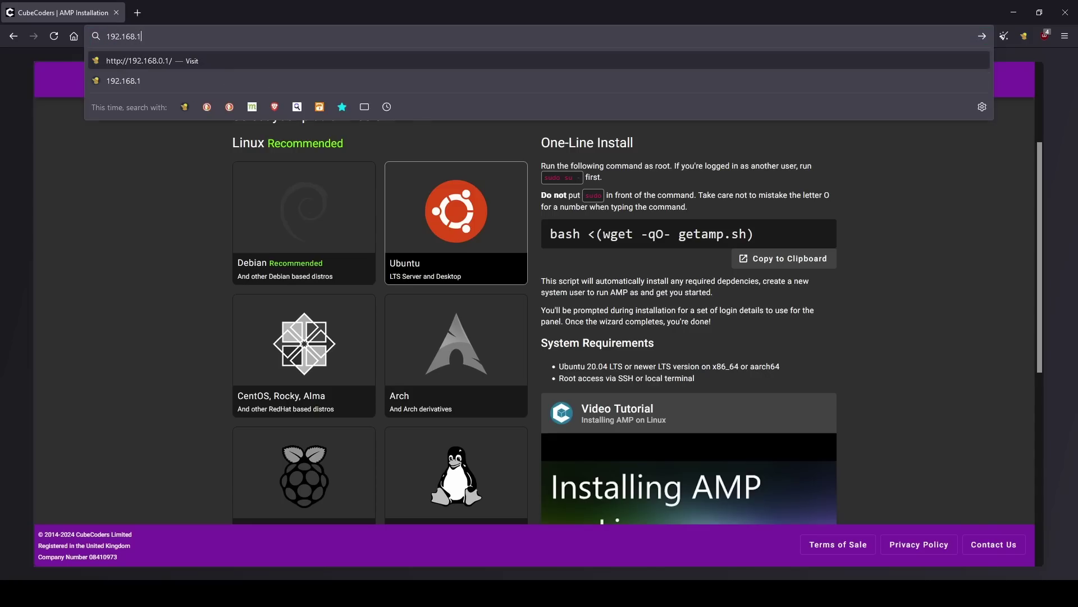
text(.102:8)
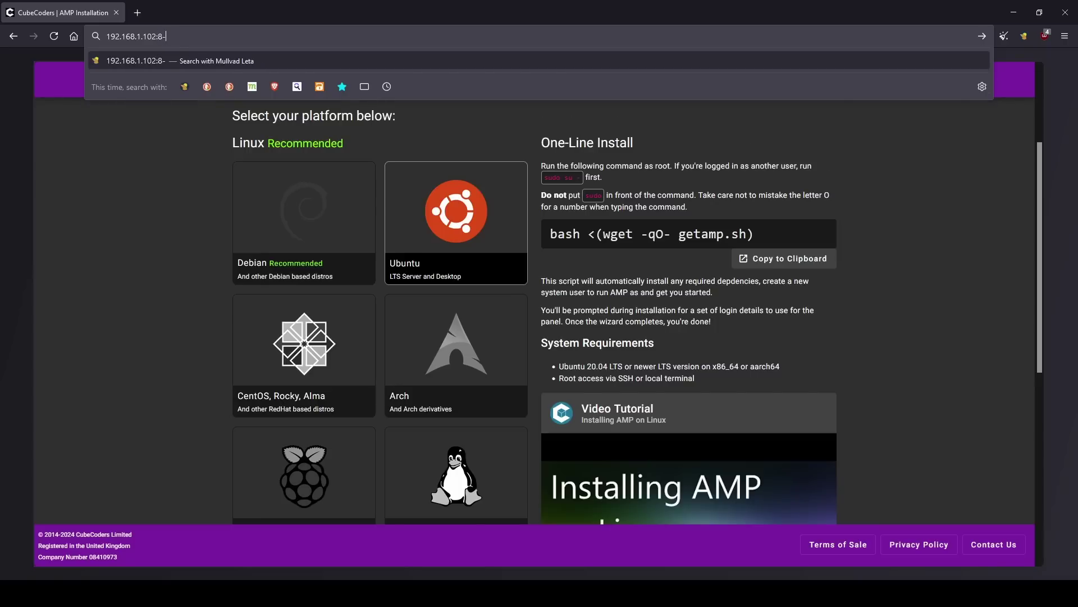
text(080)
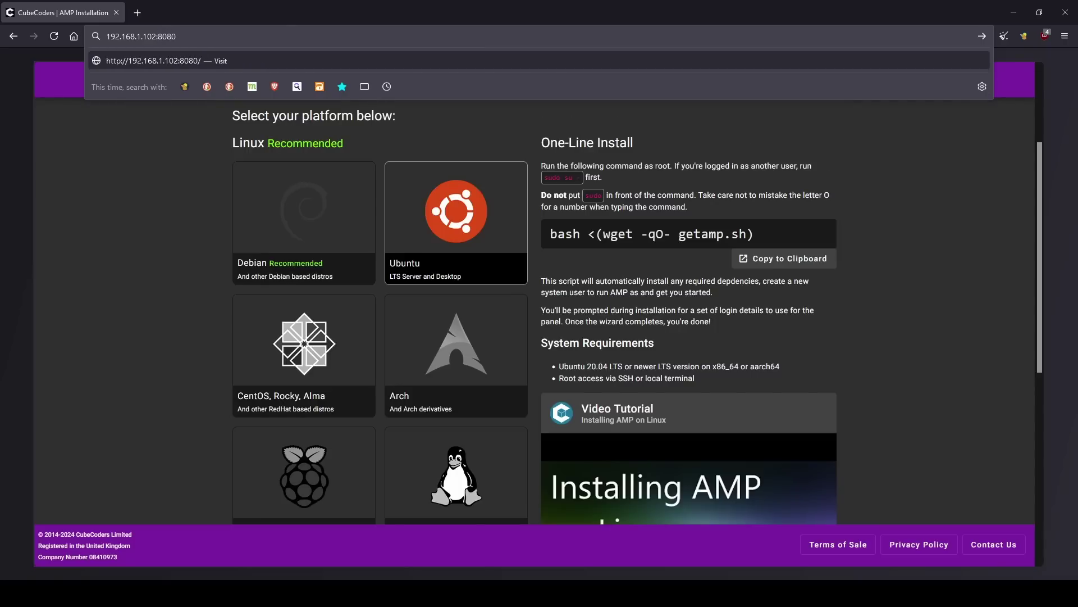
key(Return)
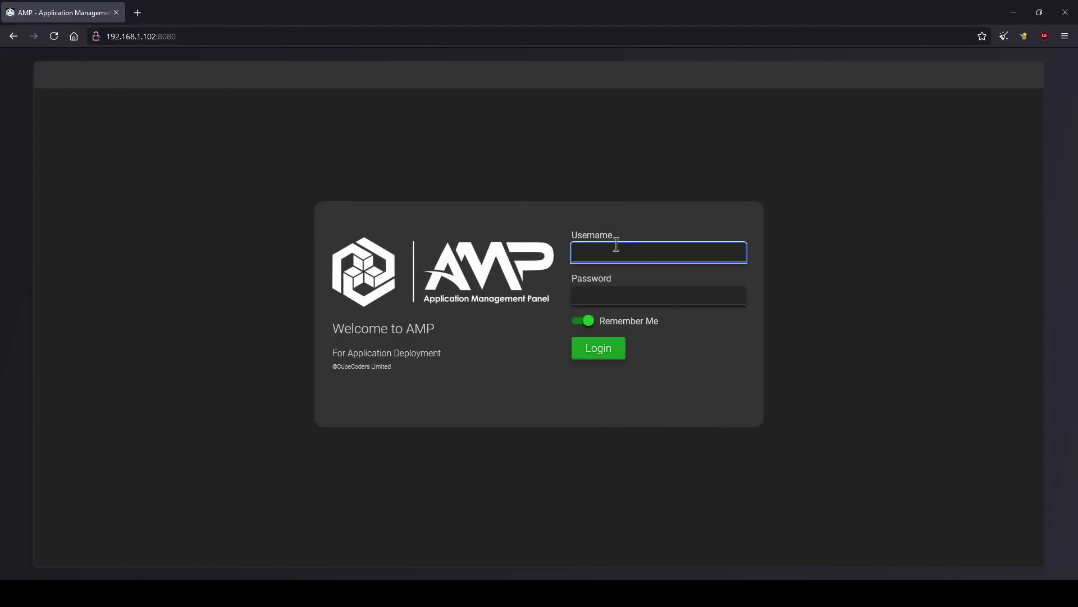
- Log in to the panel with the administrator username and password
text(n)
key(Tab)
text(p)
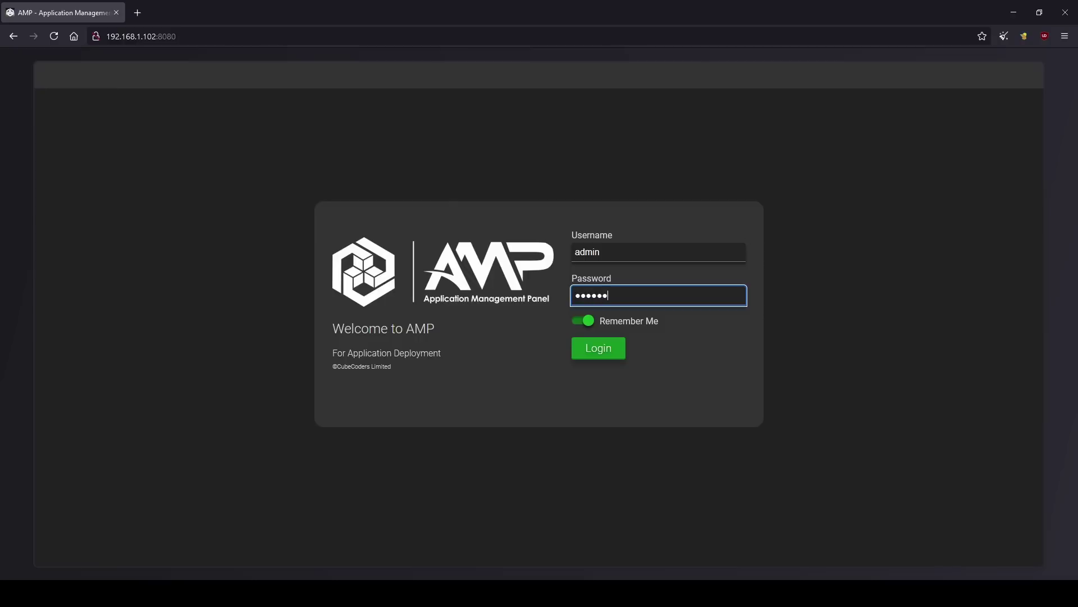
key(Return)
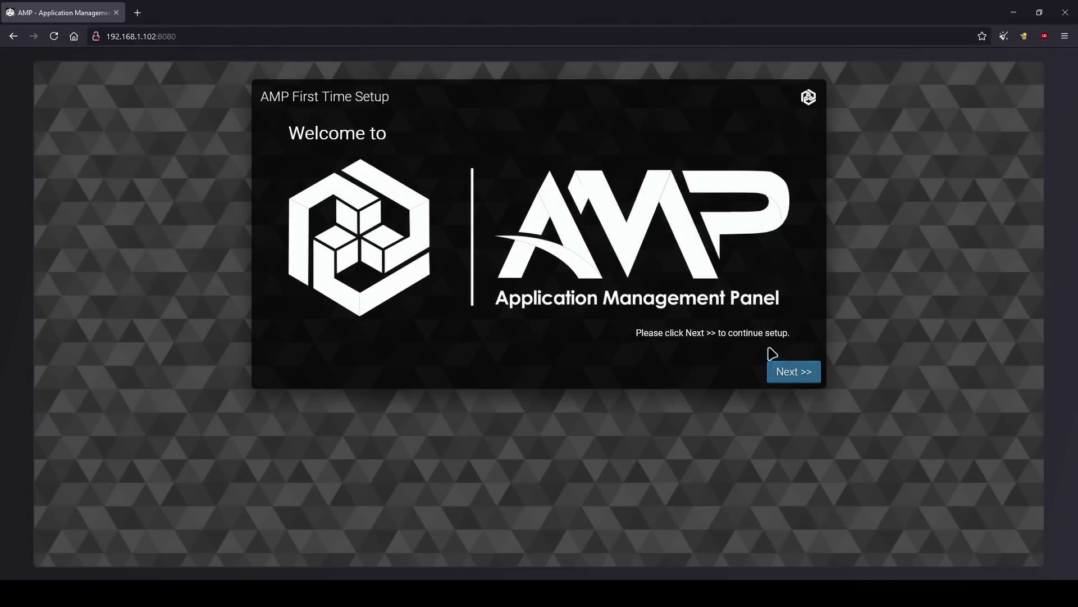
- Pass the welcome page, then paste and verify the AMP licence key
click(782, 375)
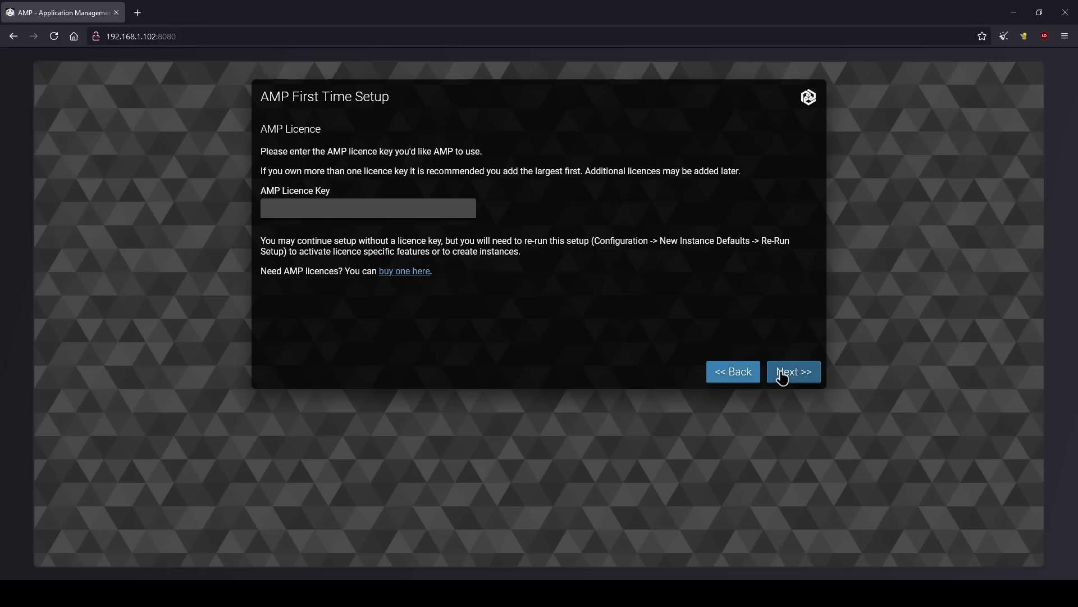
click(369, 205)
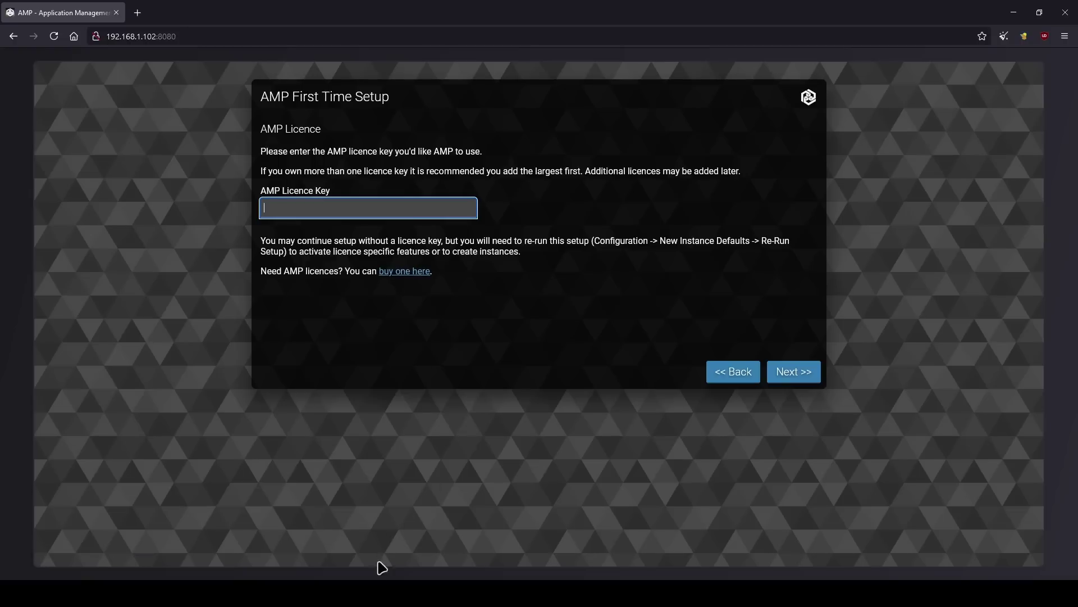
click(423, 543)
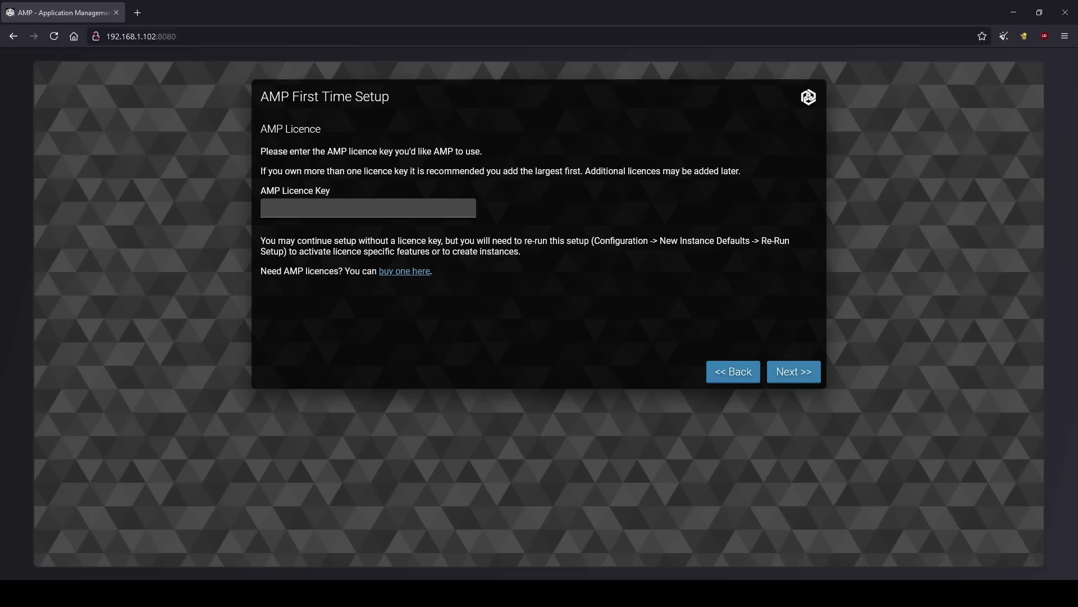
key(alt+Tab)
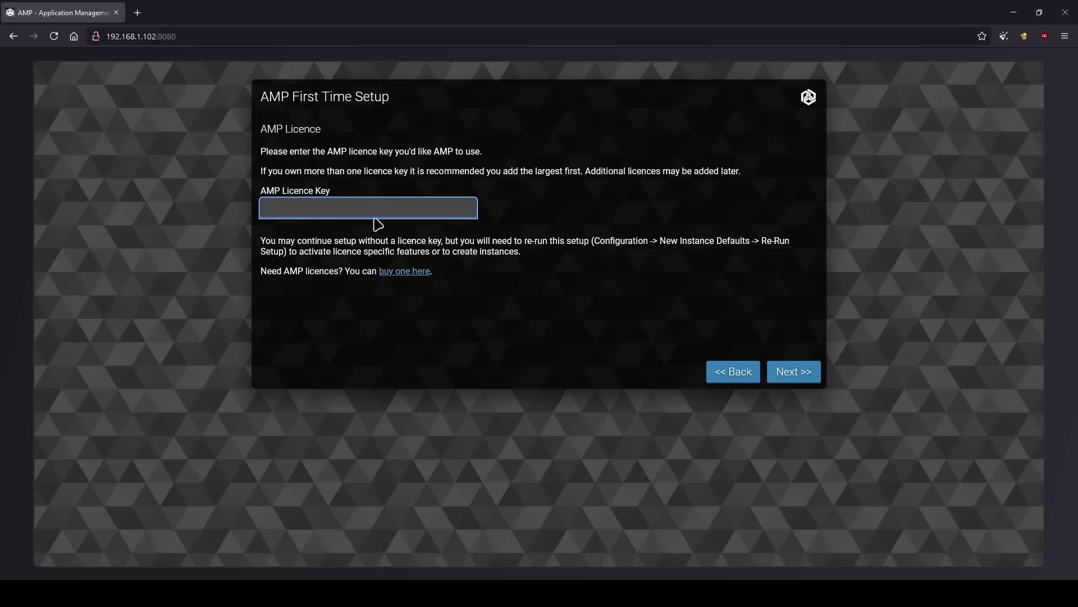
key(ctrl+v)
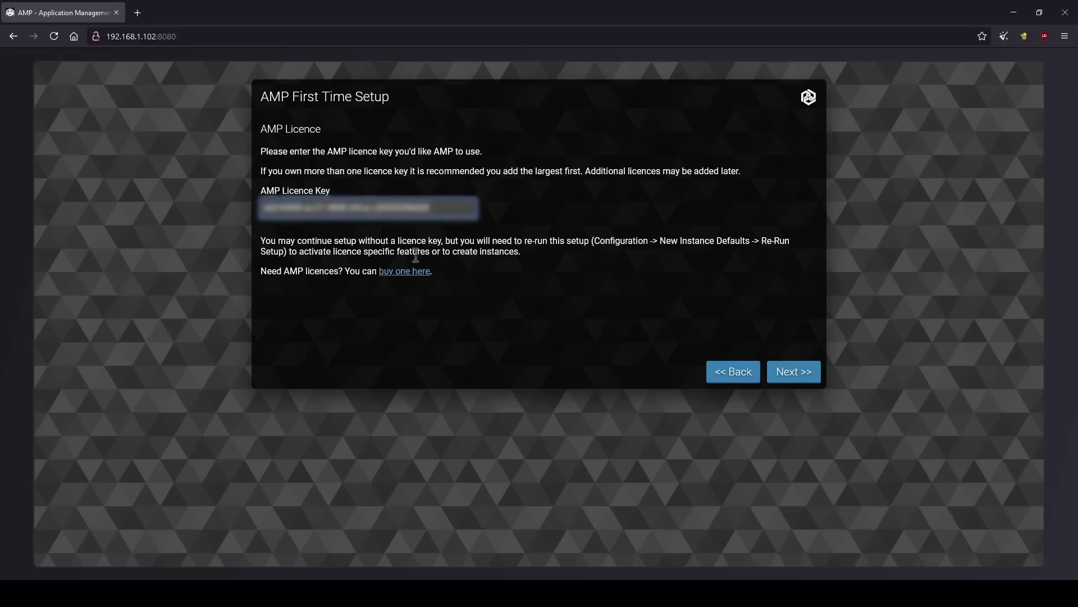
click(792, 375)
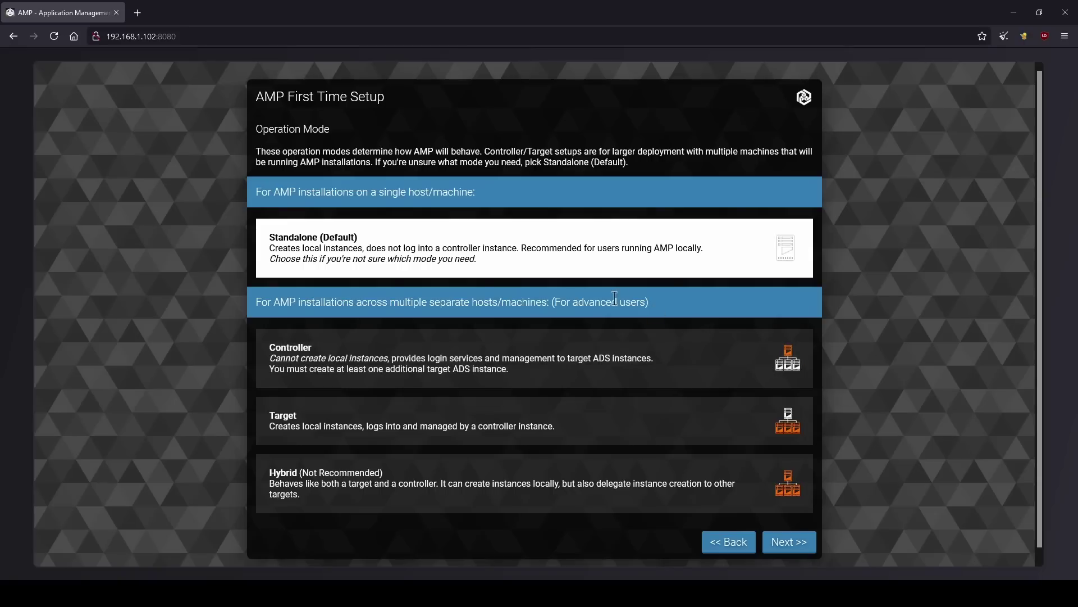
- Keep Standalone mode and deny all three privacy data-sharing options
scroll(608, 298, down, 1)
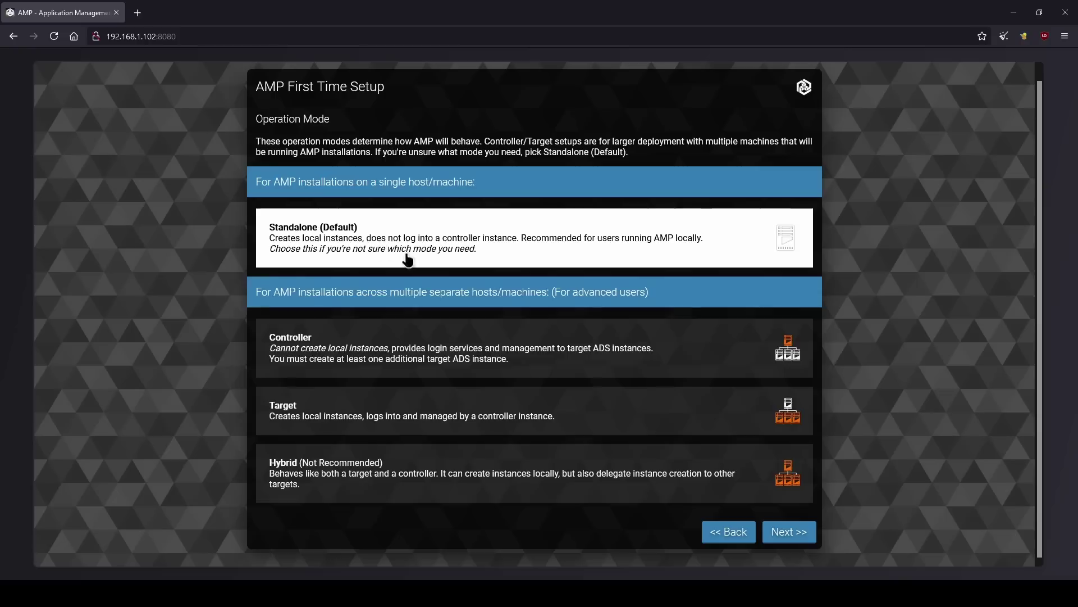
click(787, 534)
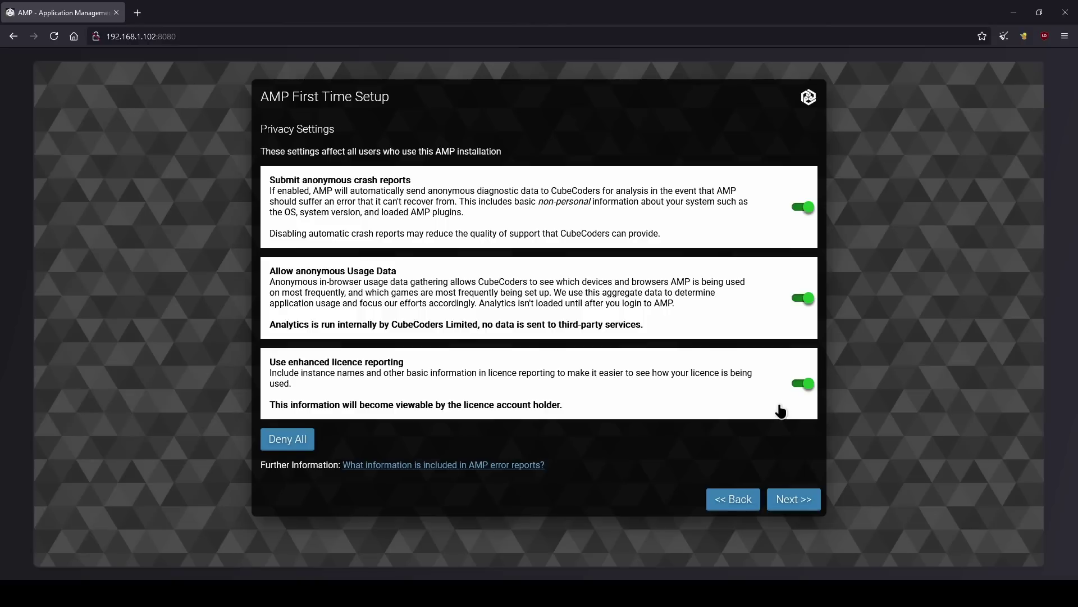
click(304, 443)
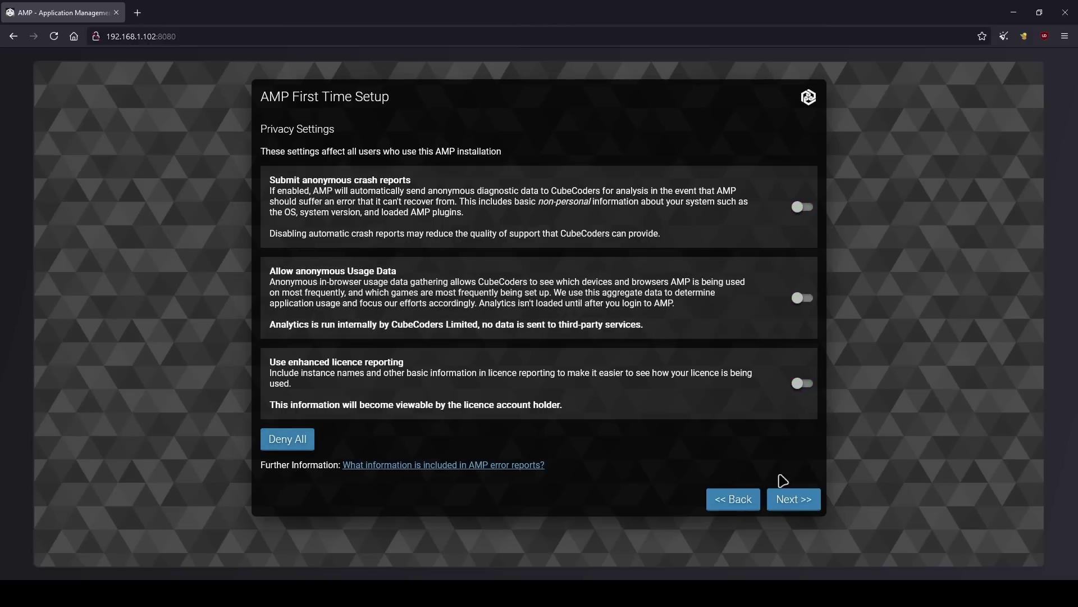
click(792, 494)
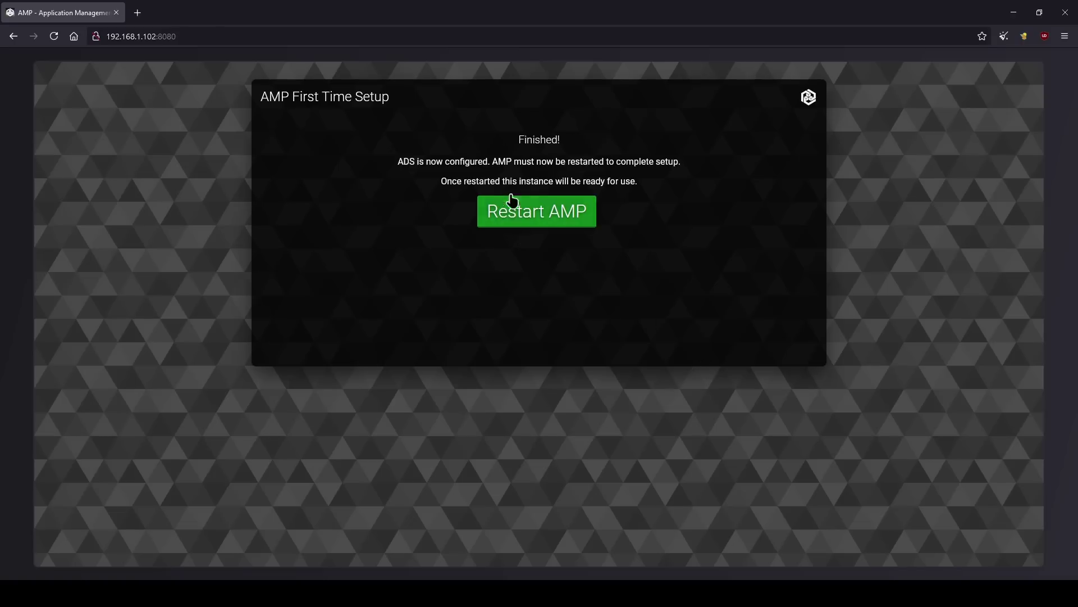
- Restart AMP from the Finished setup page
click(539, 219)
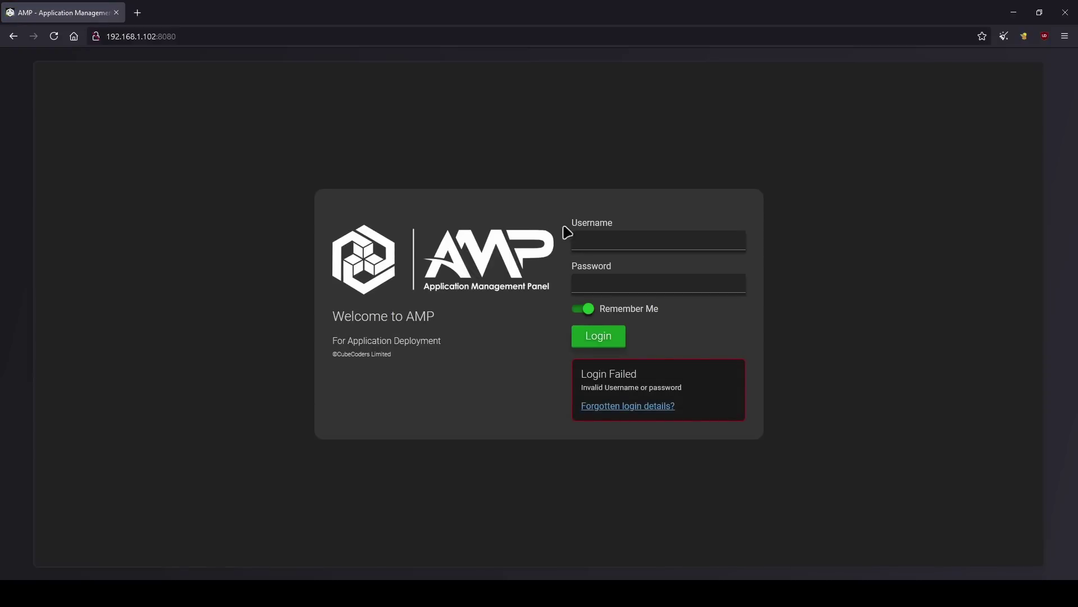
- Sign back in as admin with the panel password
click(598, 235)
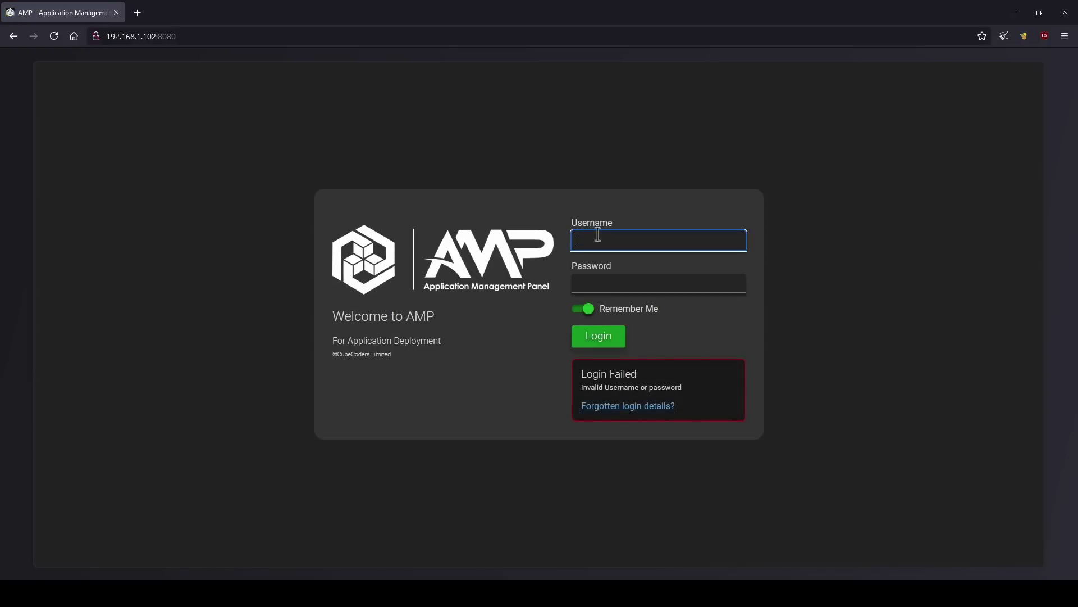
text(admin)
key(Tab)
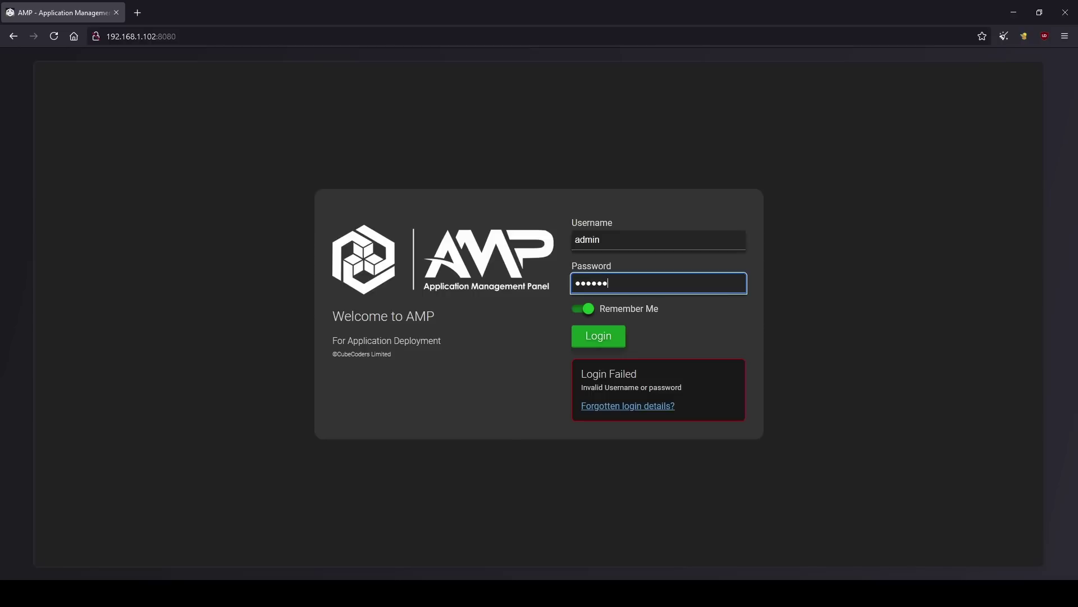
key(Return)
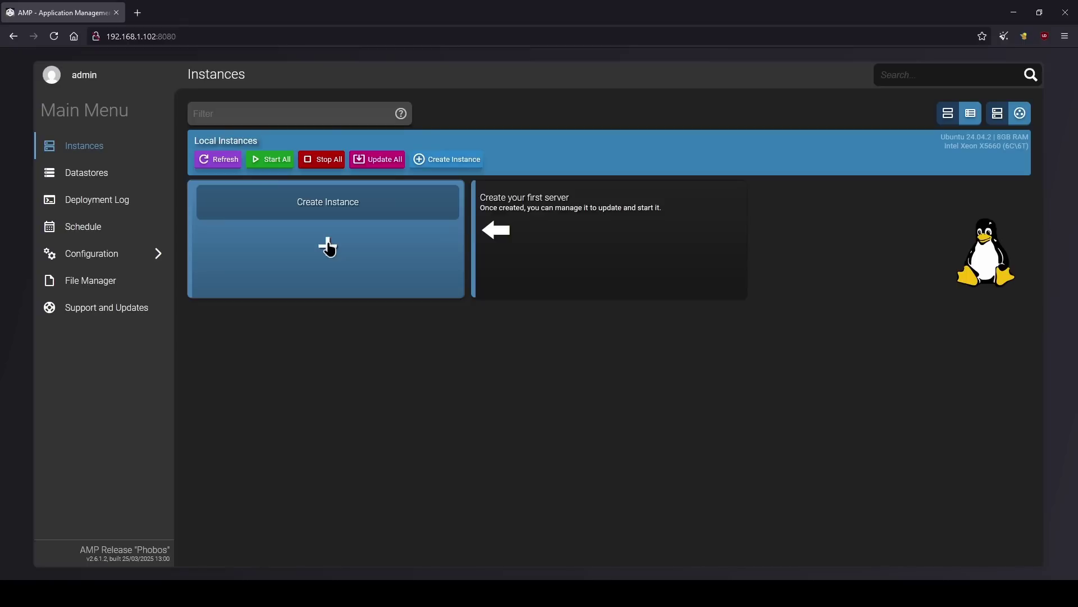
- Create a Palworld instance
click(329, 247)
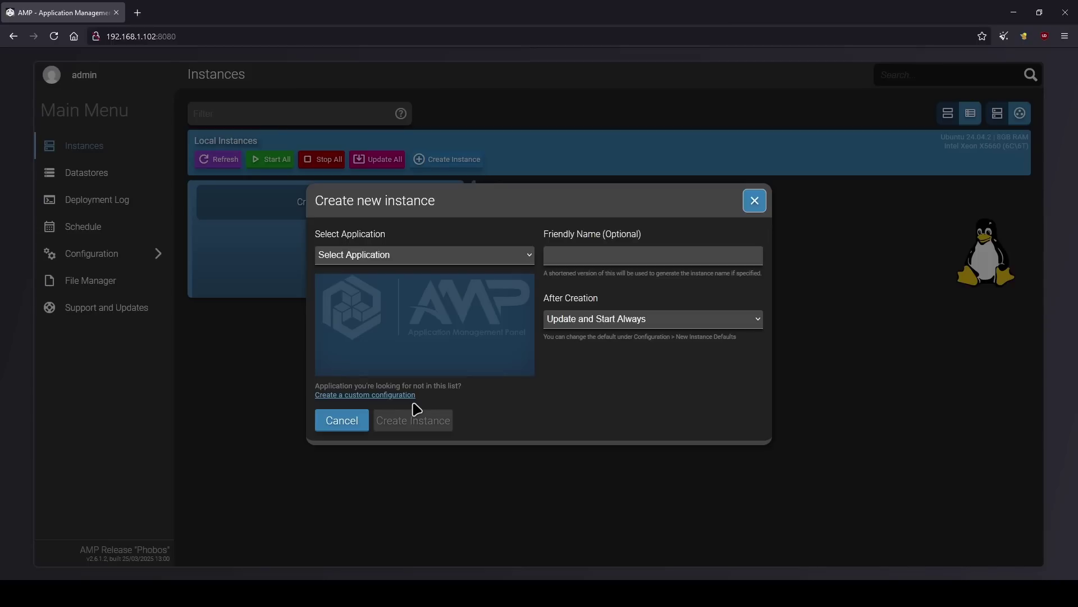
click(365, 309)
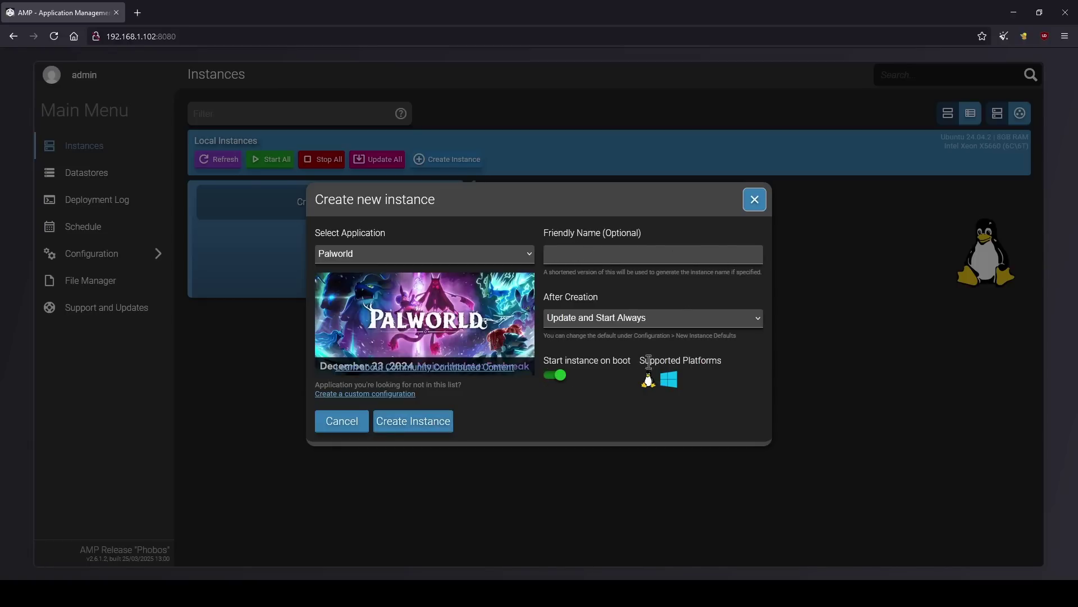
click(422, 429)
- Create a Minecraft Java Edition instance
click(328, 243)
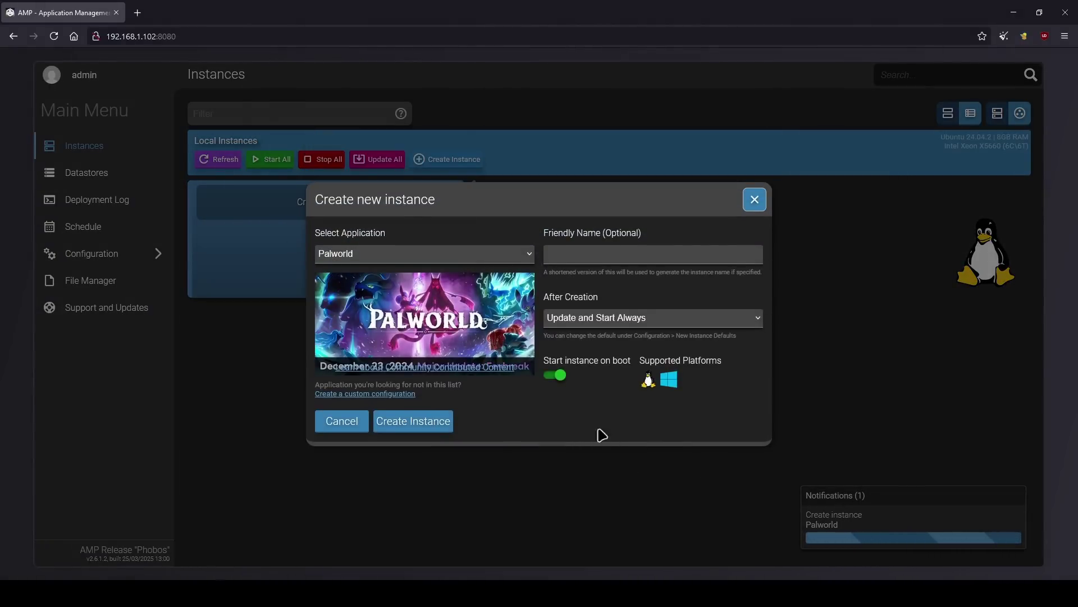
click(346, 423)
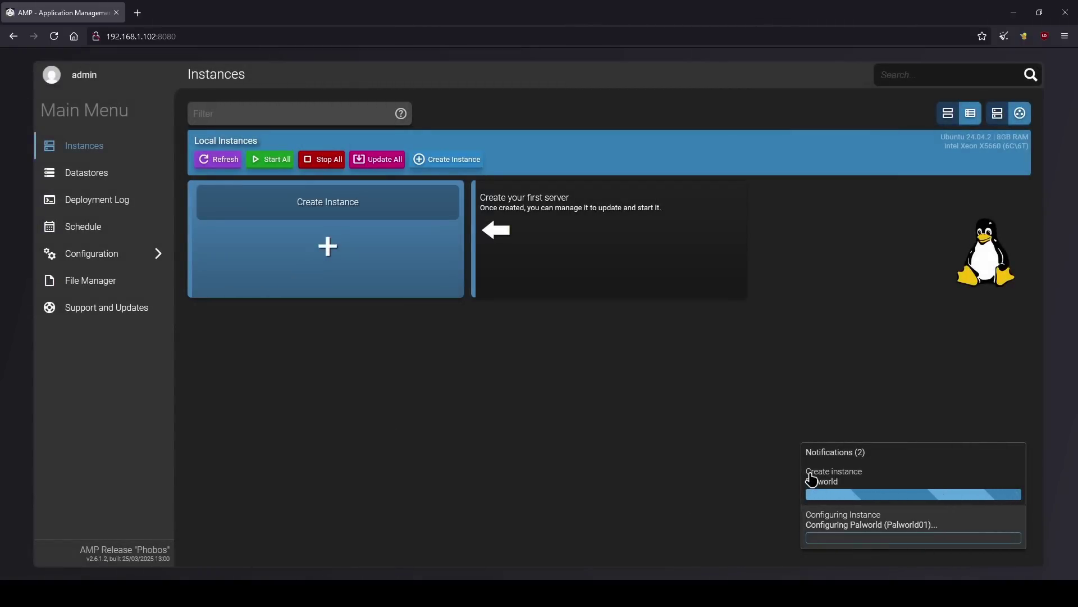
click(331, 246)
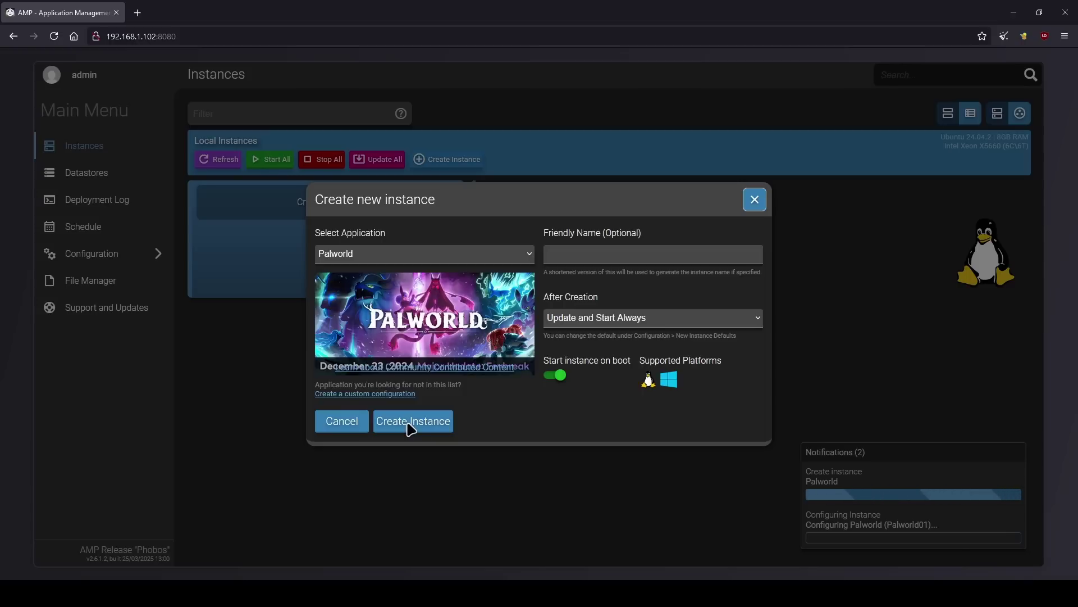
key(Up)
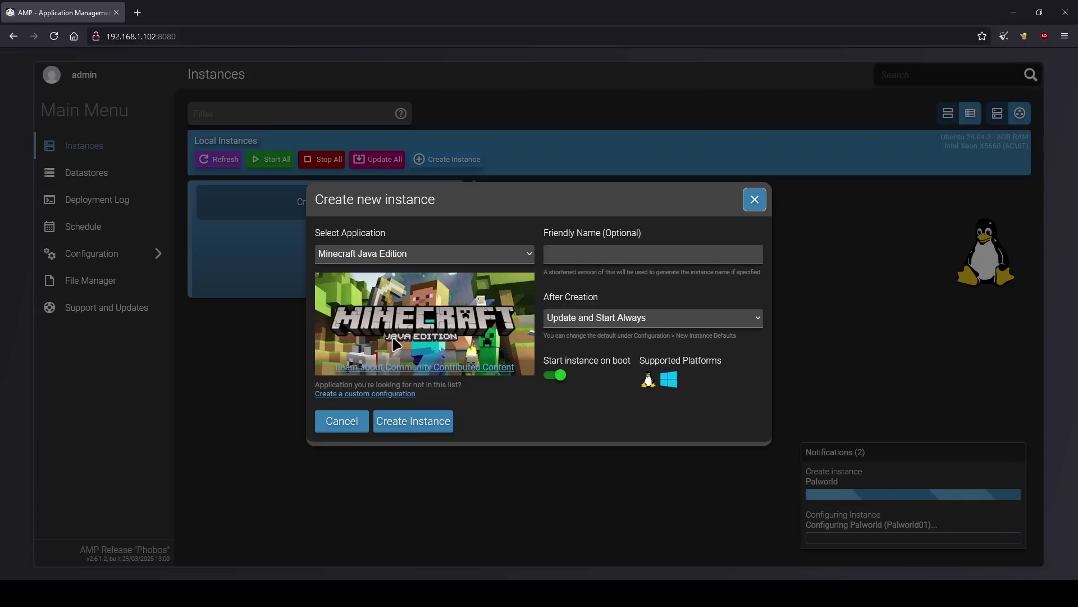
click(426, 428)
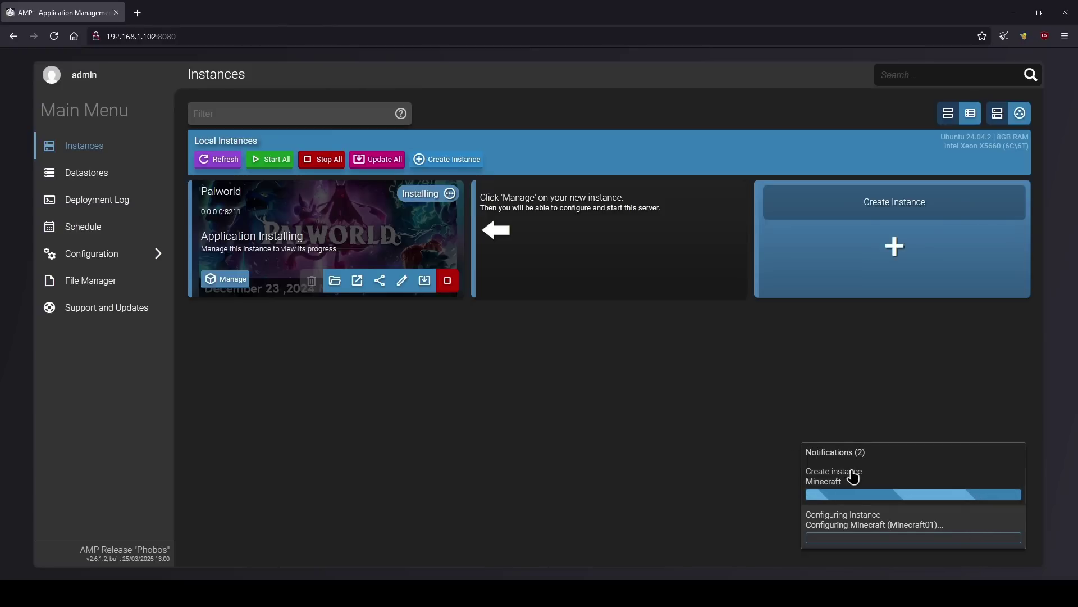
- Open the Palworld01 instance's Status page, showing its SteamCMD update download and SFTP port 2224
click(229, 279)
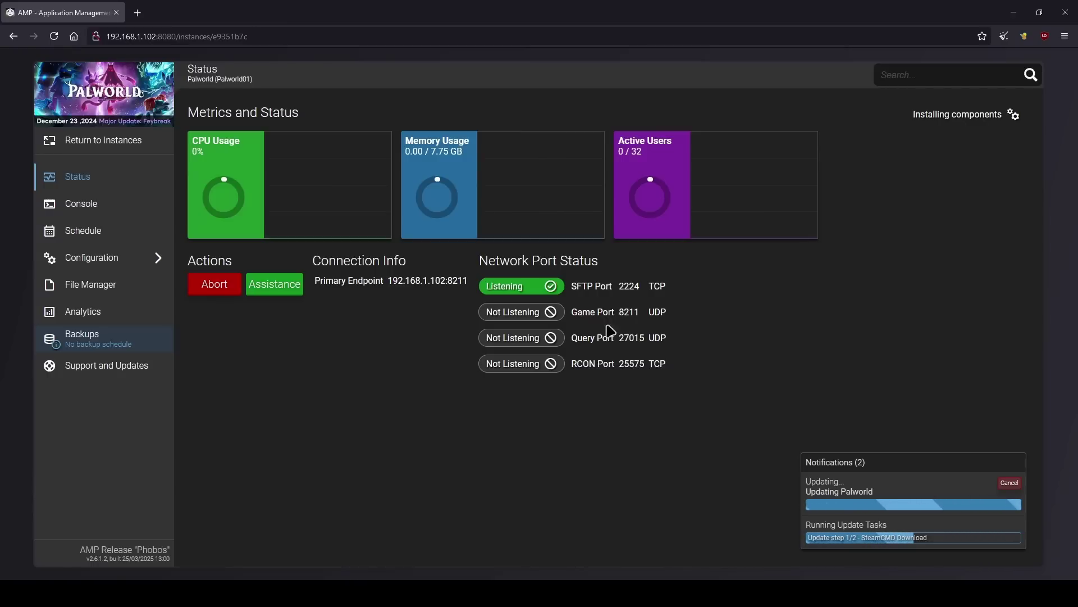
click(114, 207)
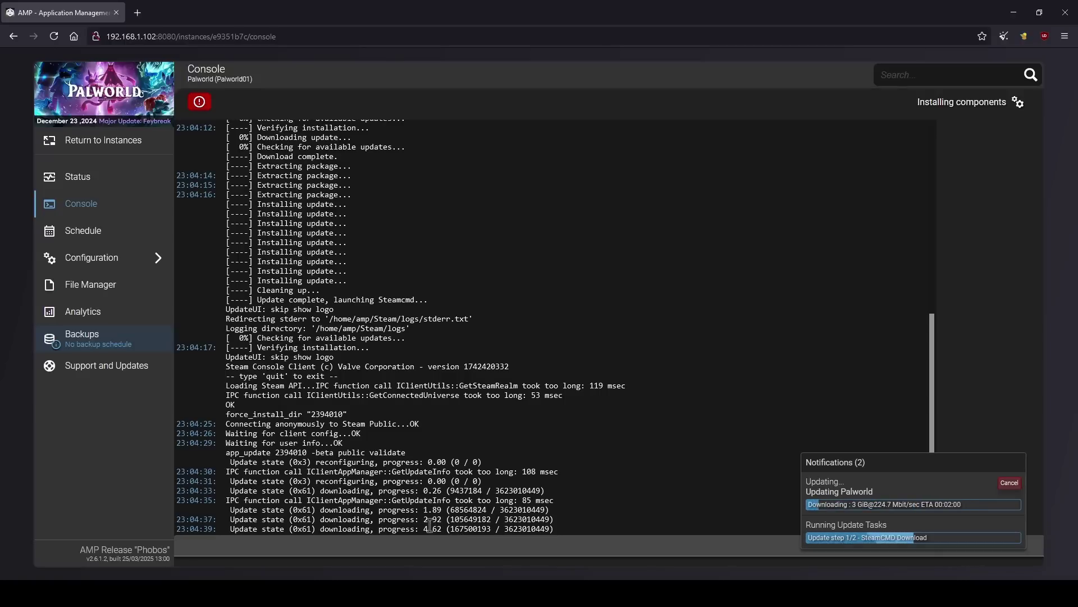
click(98, 184)
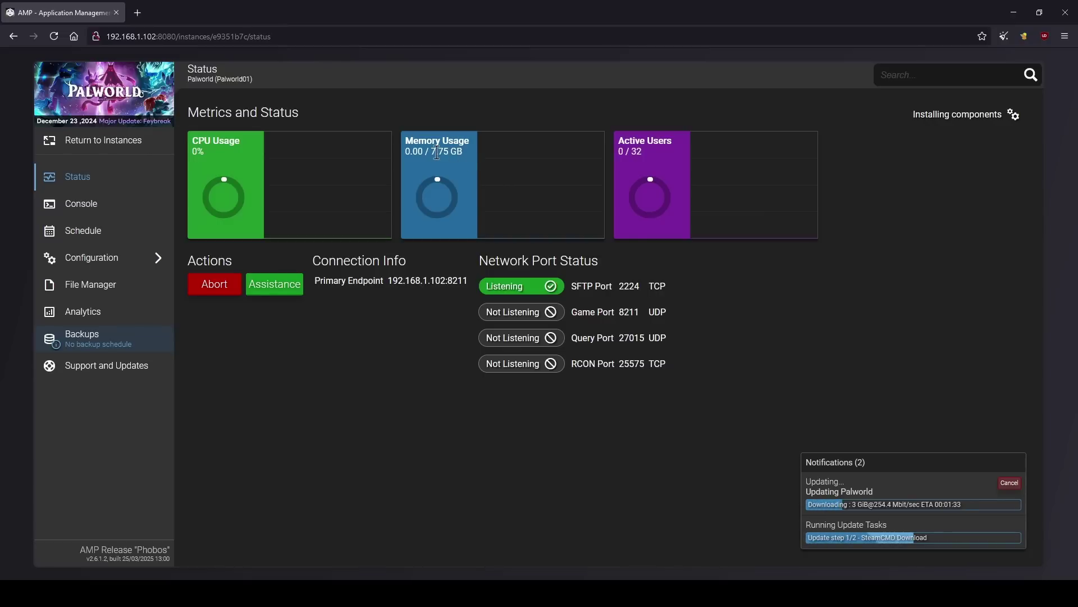
- Review the Palworld Server, Gameplay and Multipliers settings, then go back to the Instances list
click(99, 262)
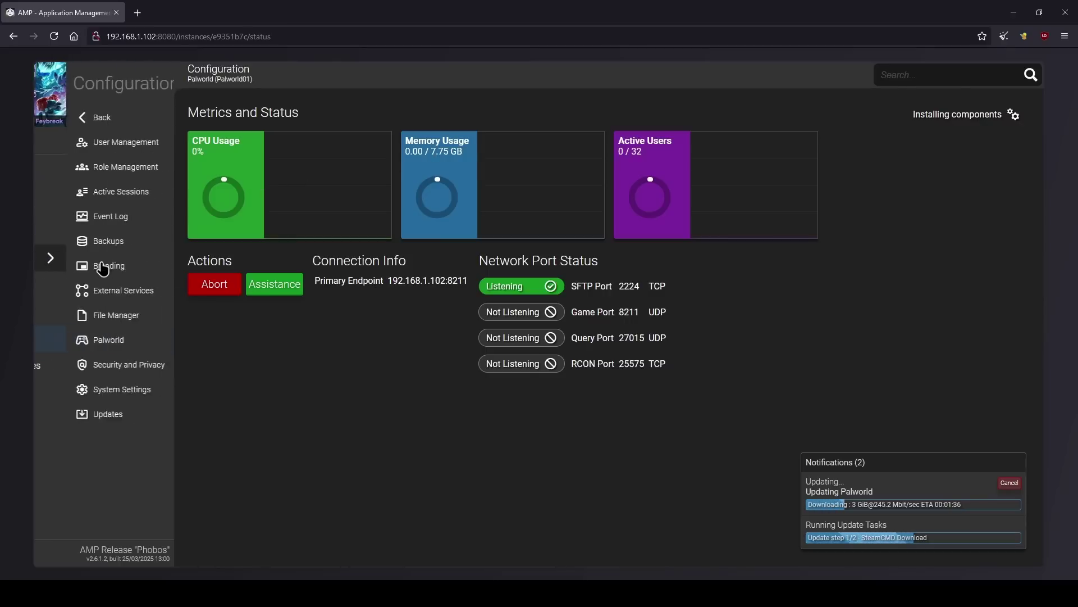
click(99, 341)
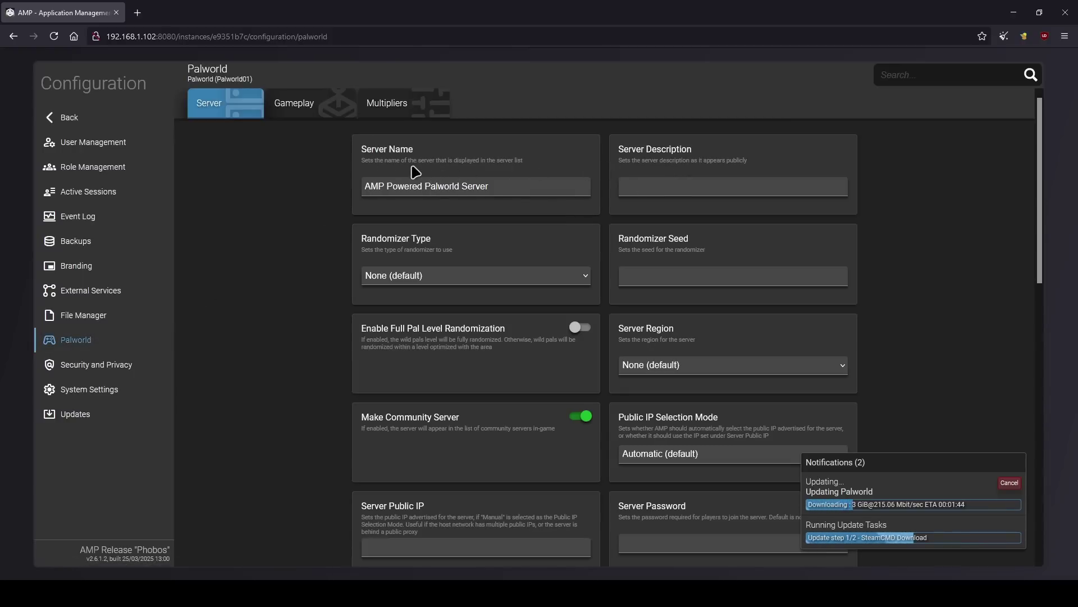
scroll(477, 281, down, 8)
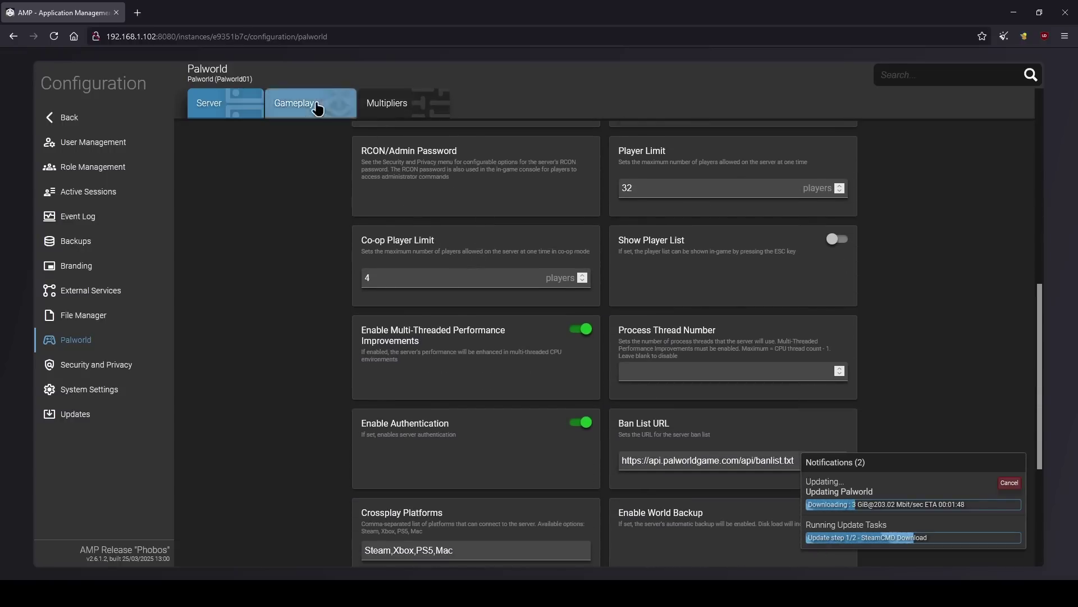
click(314, 104)
scroll(447, 231, up, 3)
scroll(447, 236, up, 3)
click(401, 103)
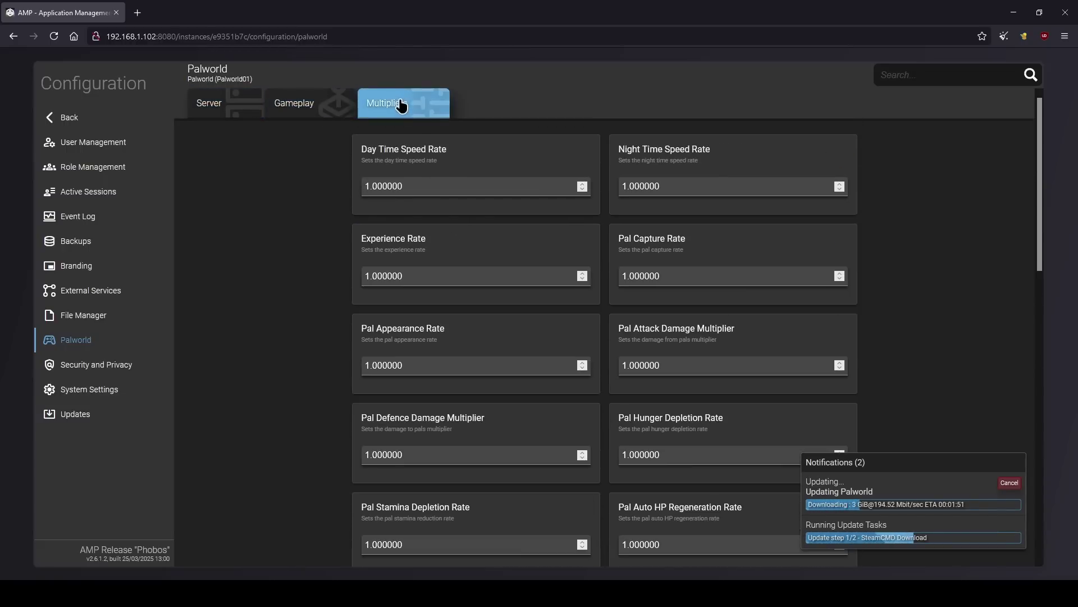
scroll(686, 314, down, 3)
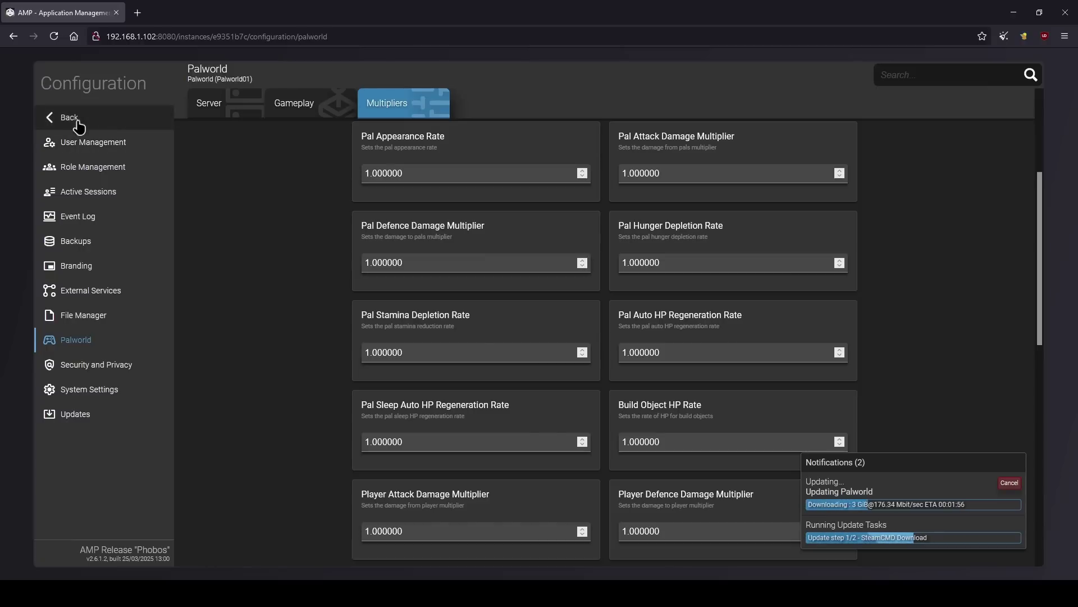
click(99, 125)
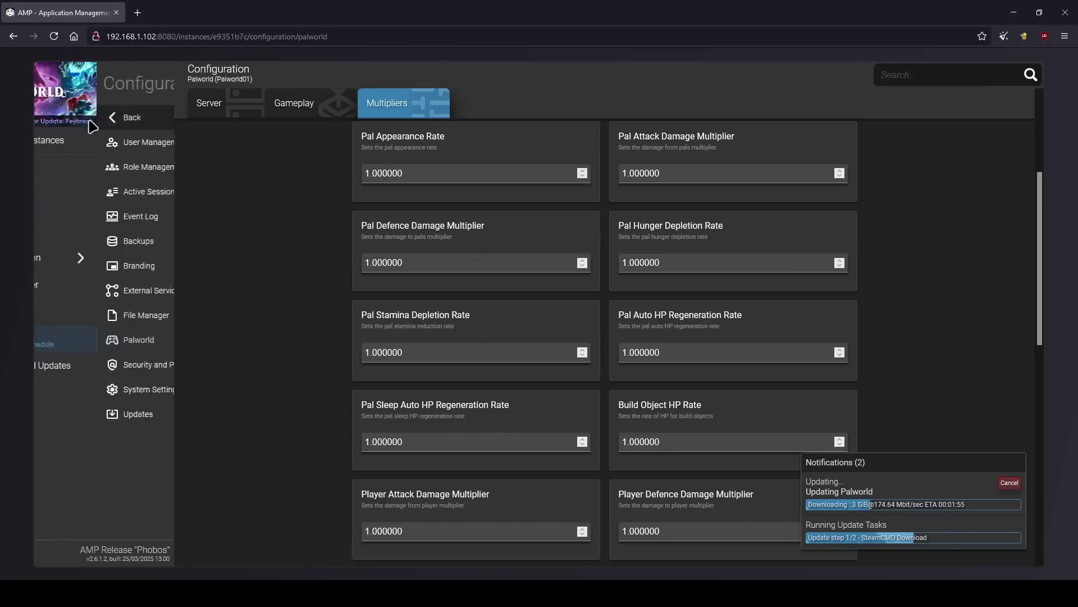
click(108, 145)
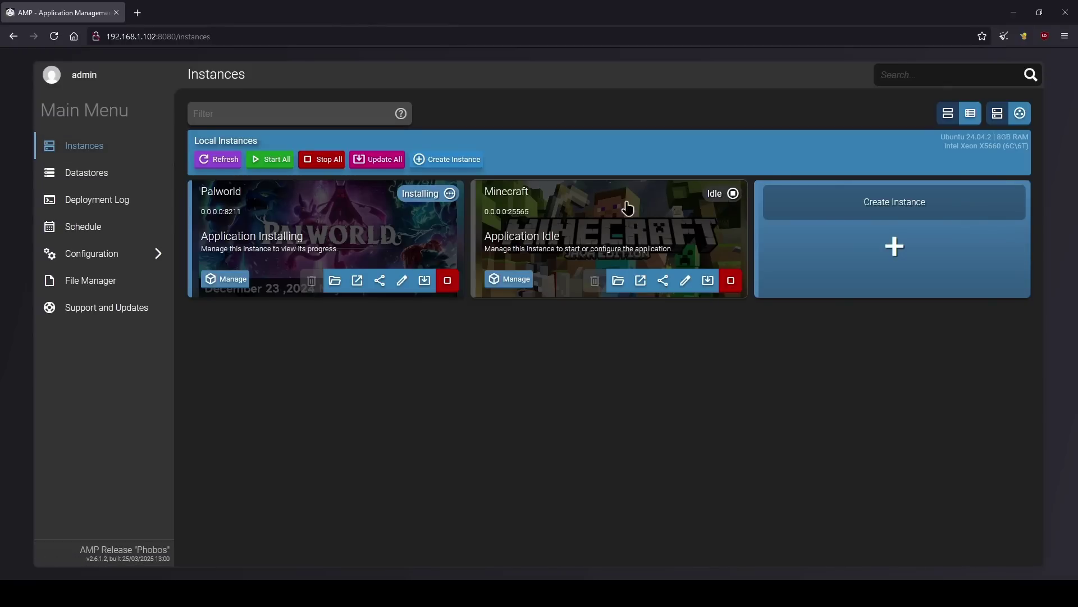
- Start the Minecraft01 server, accept the Mojang EULA, and view its console startup log
click(509, 287)
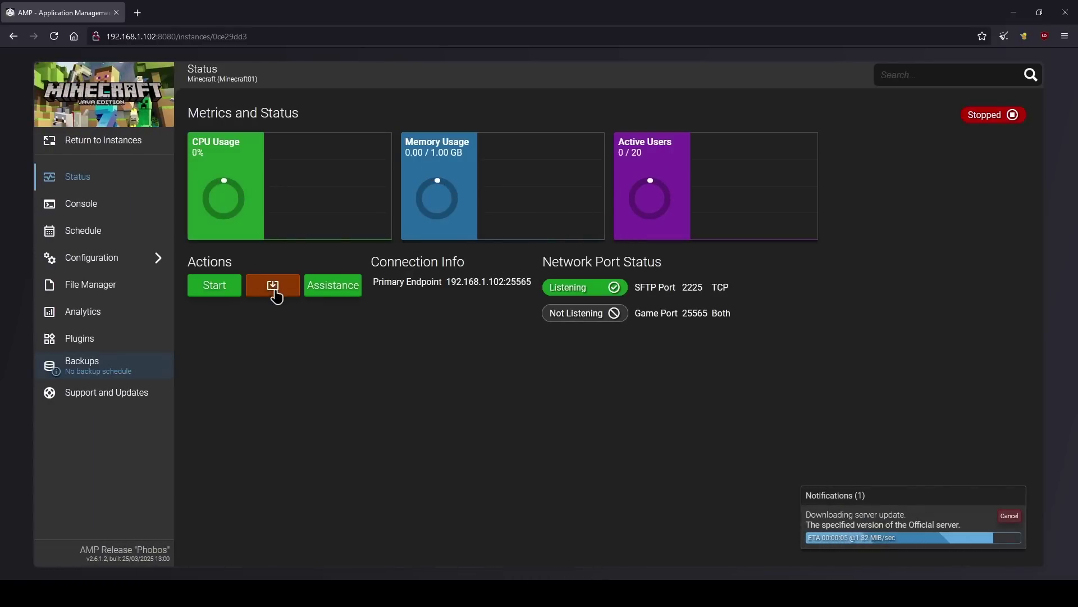
click(220, 287)
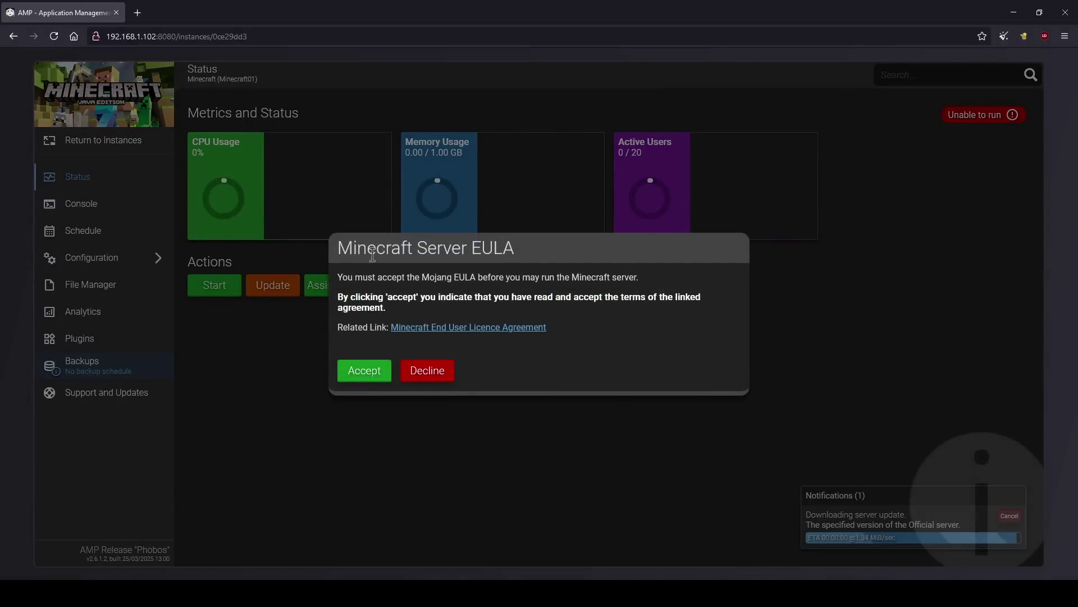
drag(415, 248, 494, 248)
click(373, 375)
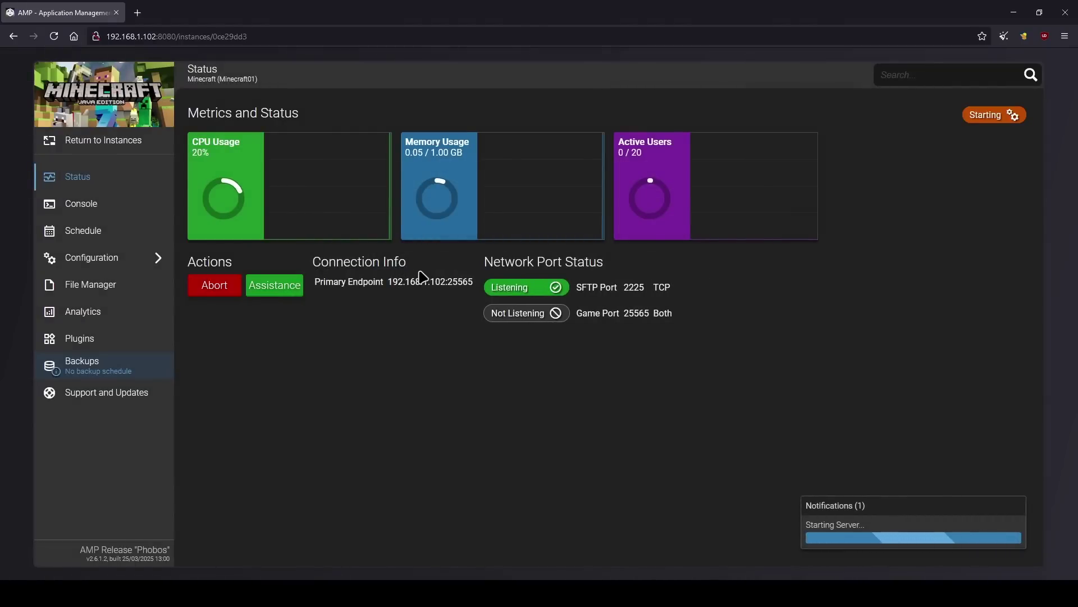
click(113, 206)
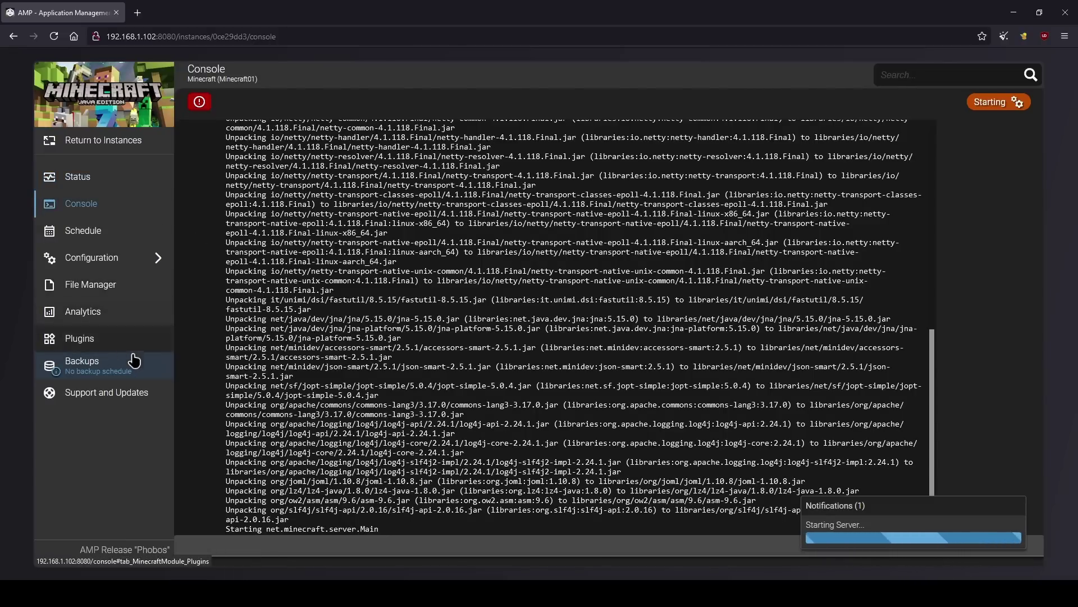
- Review Minecraft server, network, performance, gameplay and sleep mode settings, then return to Instances
click(117, 258)
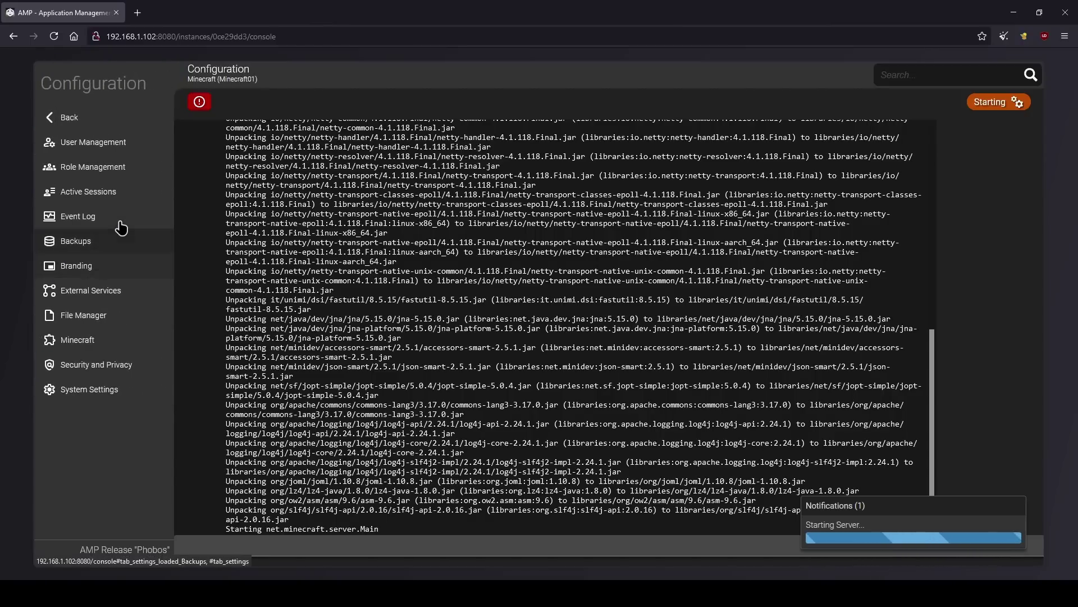
click(106, 343)
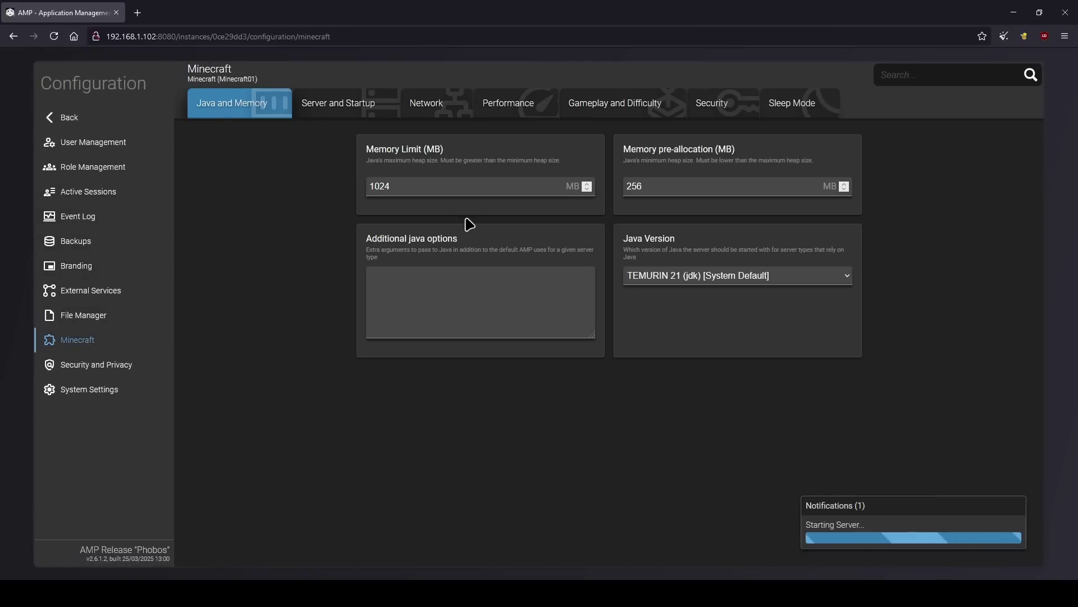
click(337, 103)
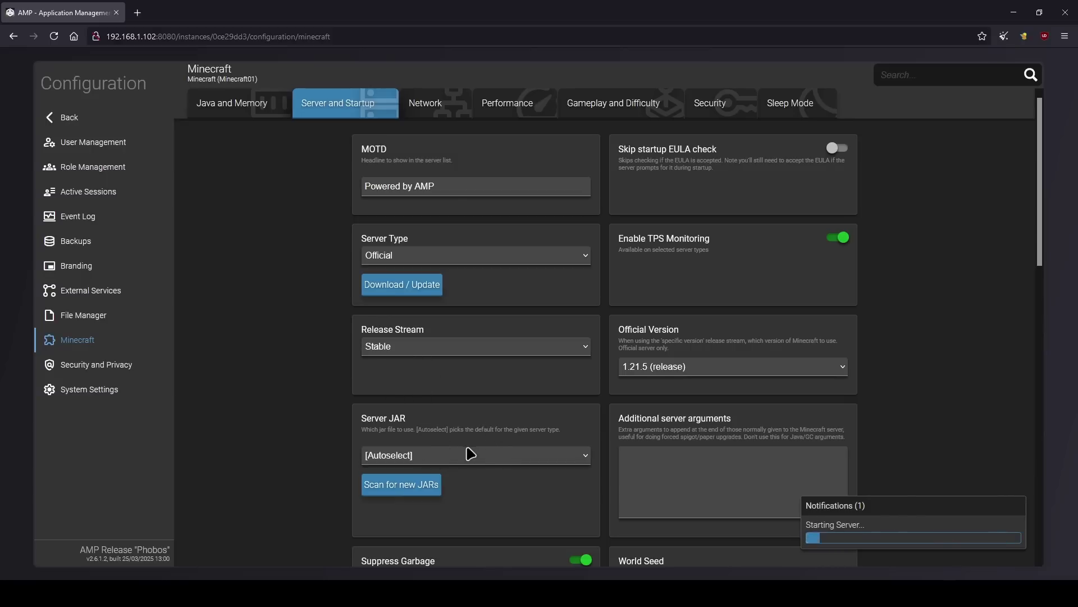
click(421, 114)
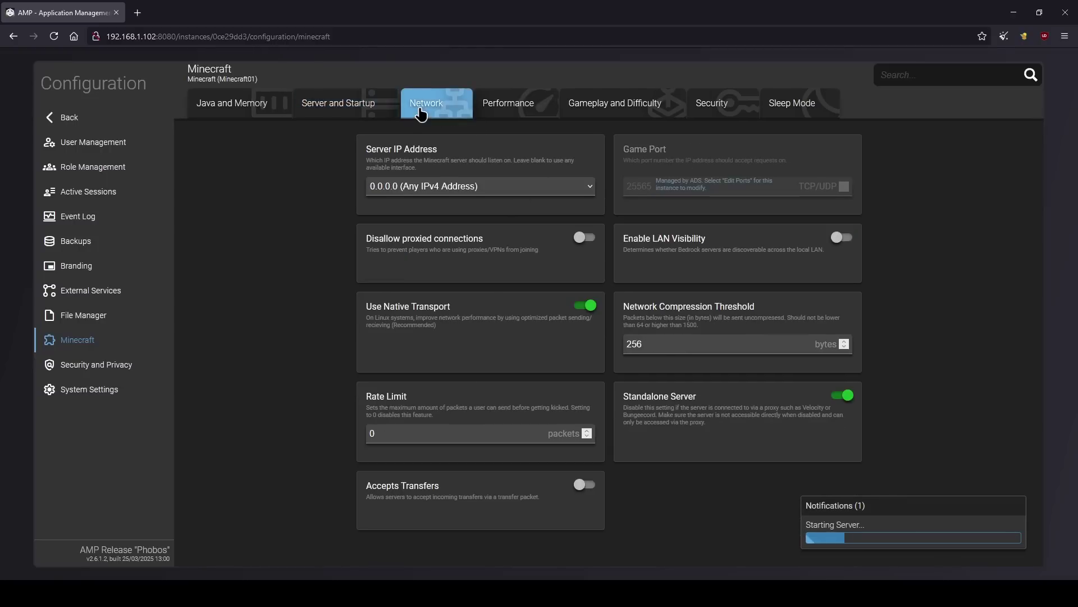
click(511, 109)
click(572, 115)
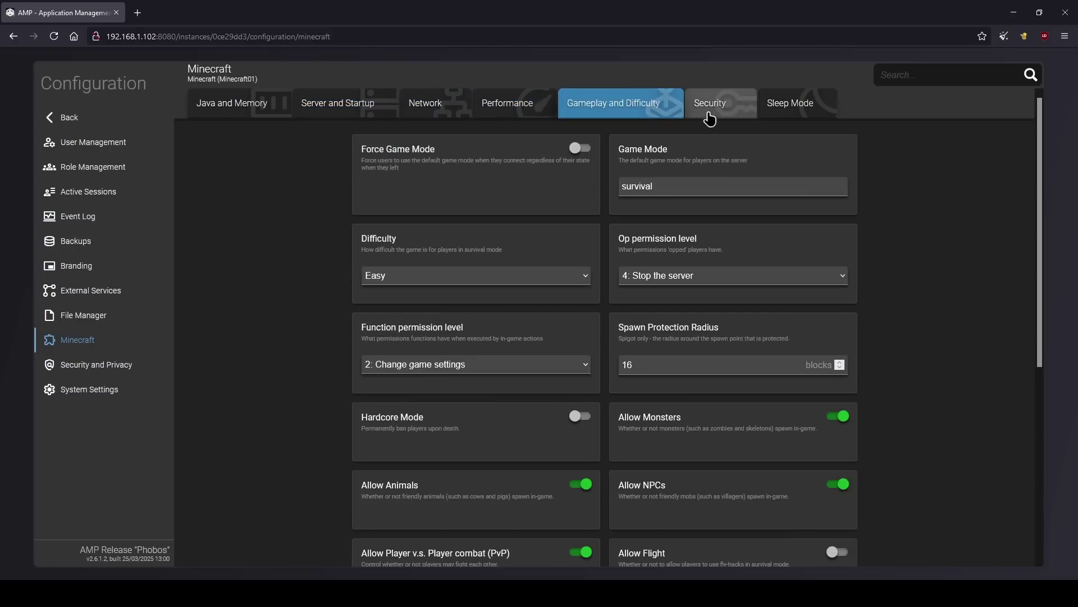
click(790, 112)
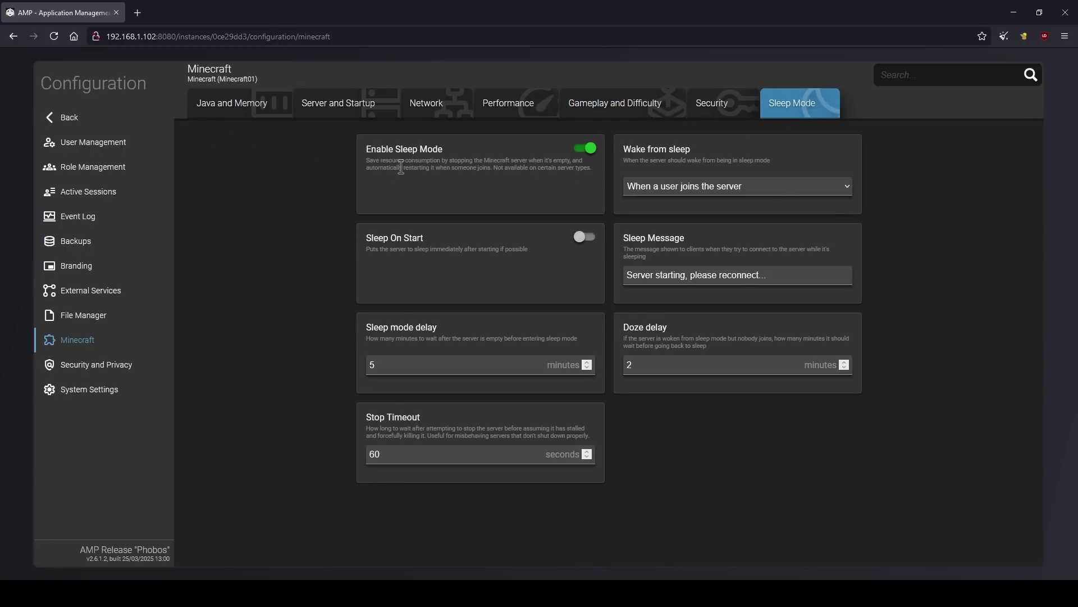
click(118, 119)
click(95, 145)
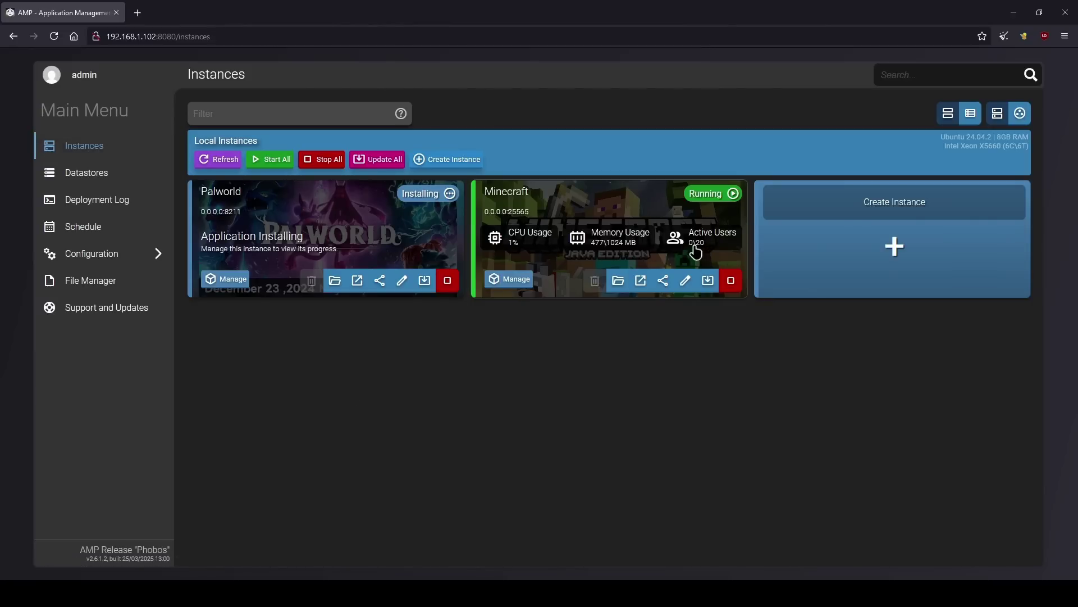
click(229, 282)
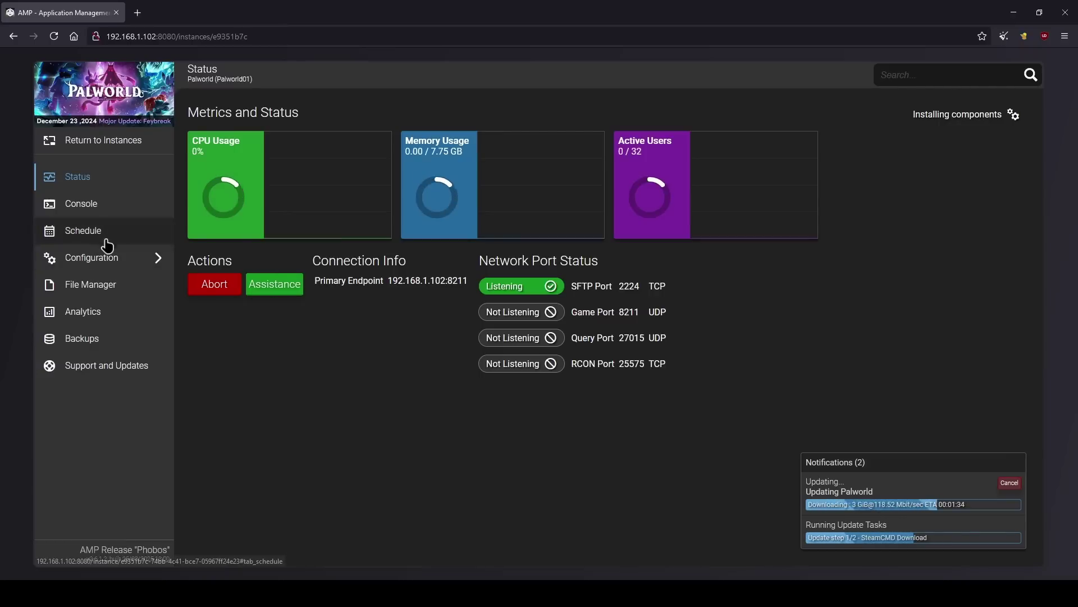
click(90, 211)
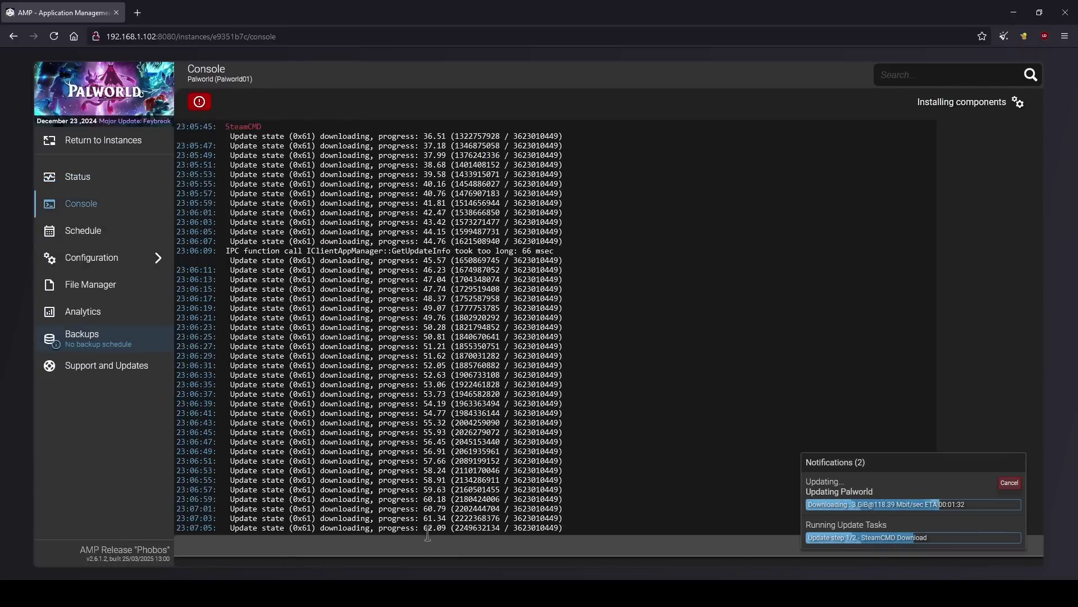
click(102, 142)
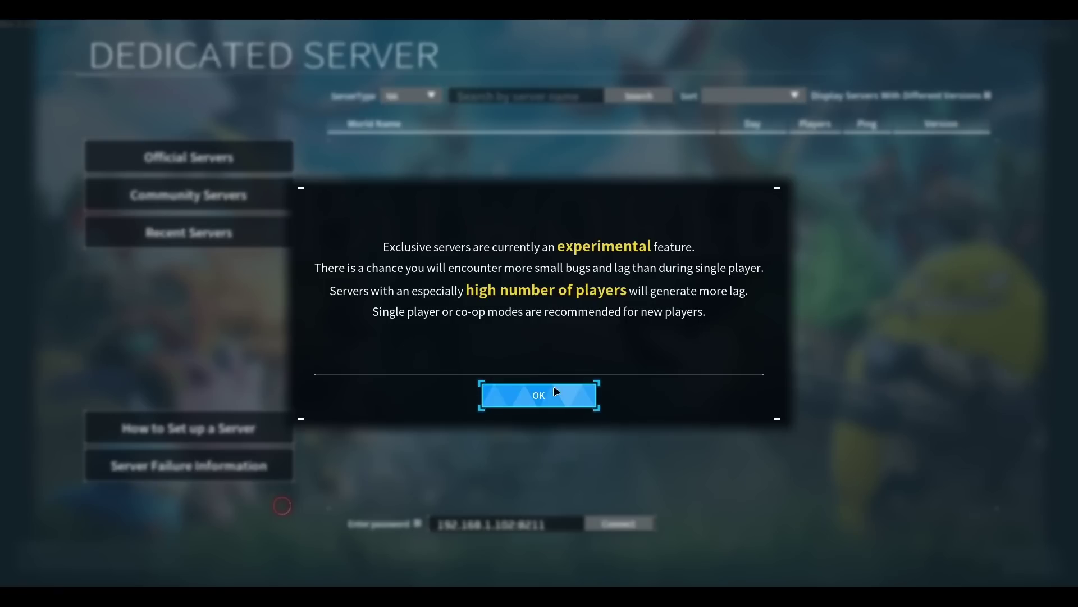
- Dismiss the experimental warning, connect to 192.168.1.102:8211, and confirm the player name
click(554, 391)
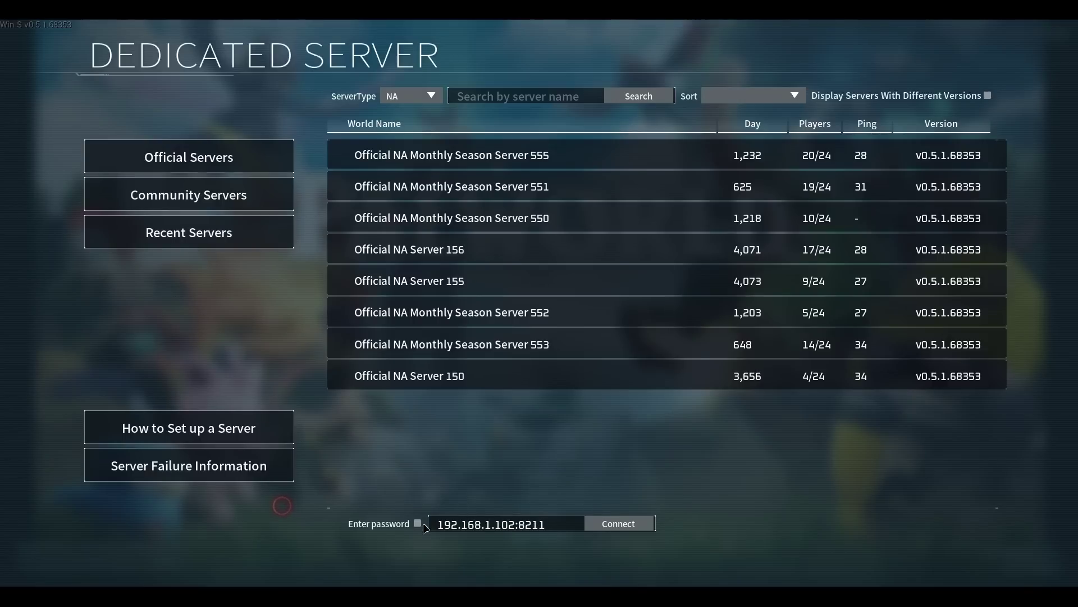
drag(440, 526, 518, 524)
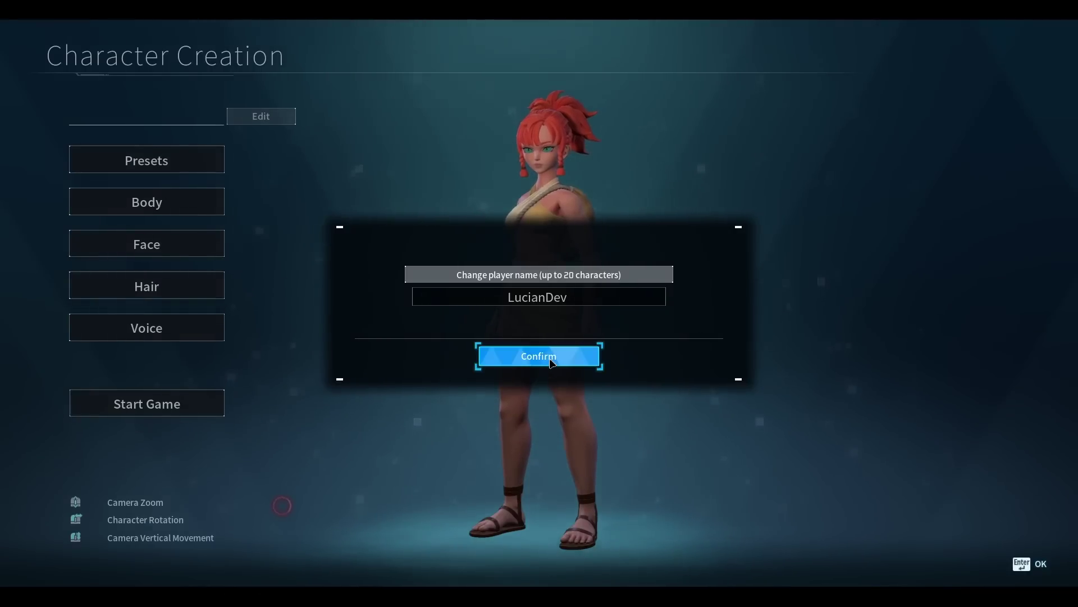
click(551, 362)
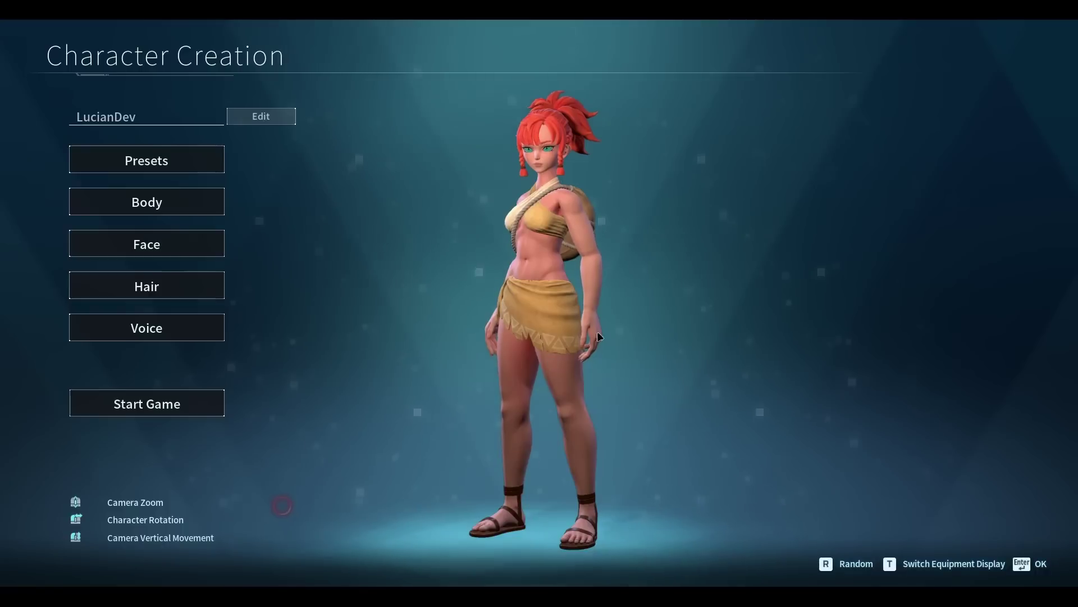
- Run to the Great Eagle Statue in Windswept Hills and activate it to unlock fast travel
drag(602, 328, 404, 335)
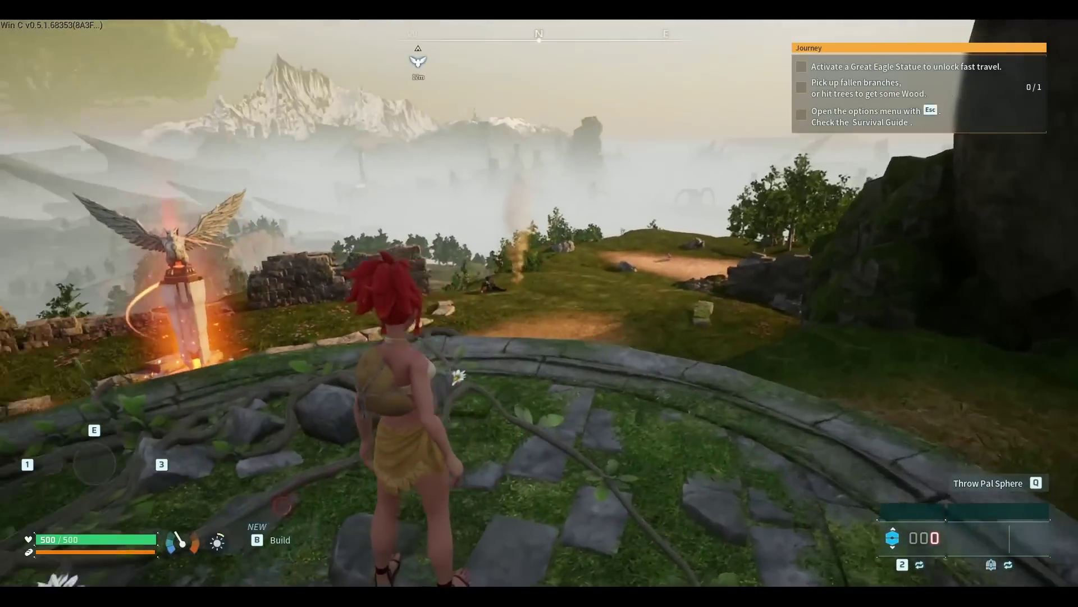
key(w)
key(w)
key(shift)
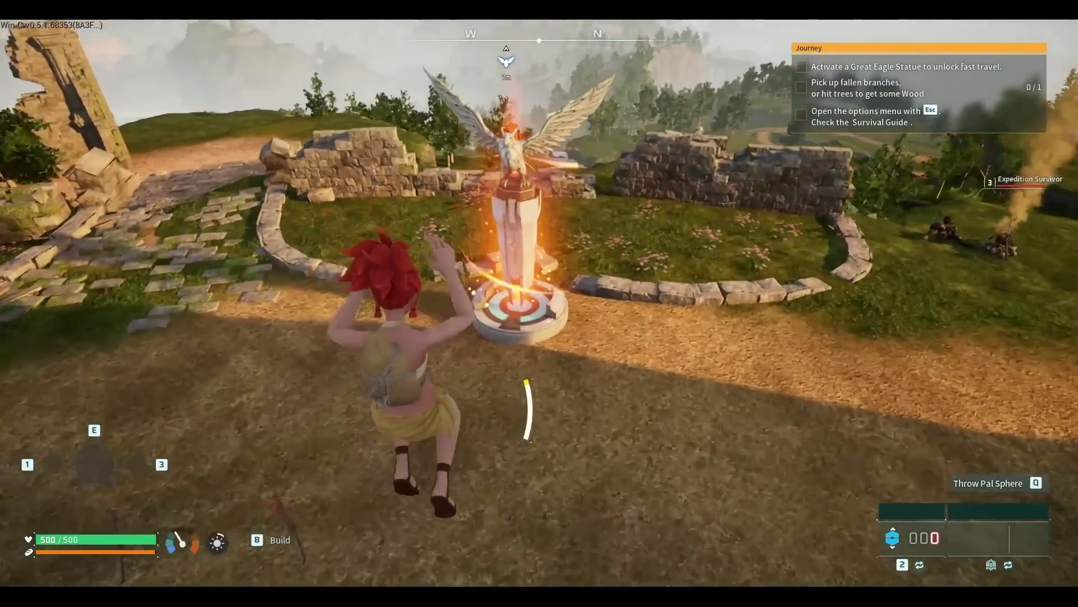
key(w)
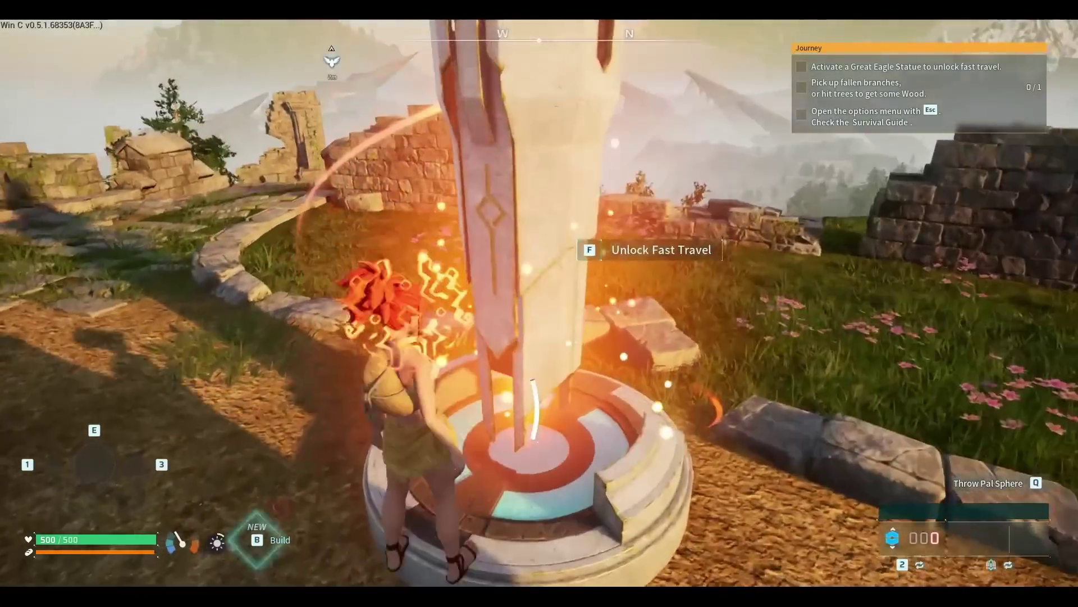
key(f)
key(w)
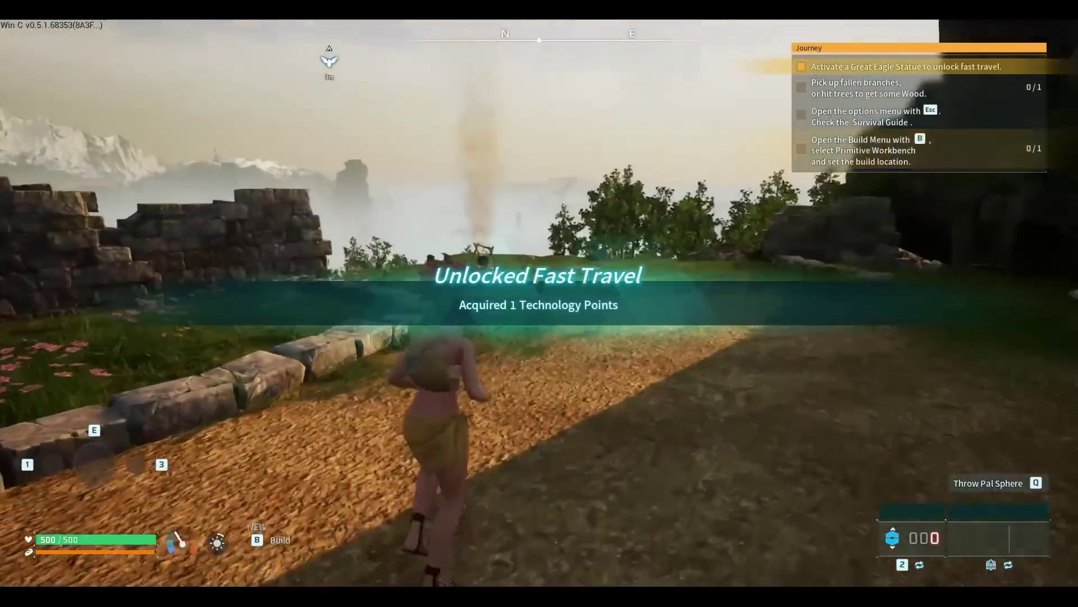
key(w)
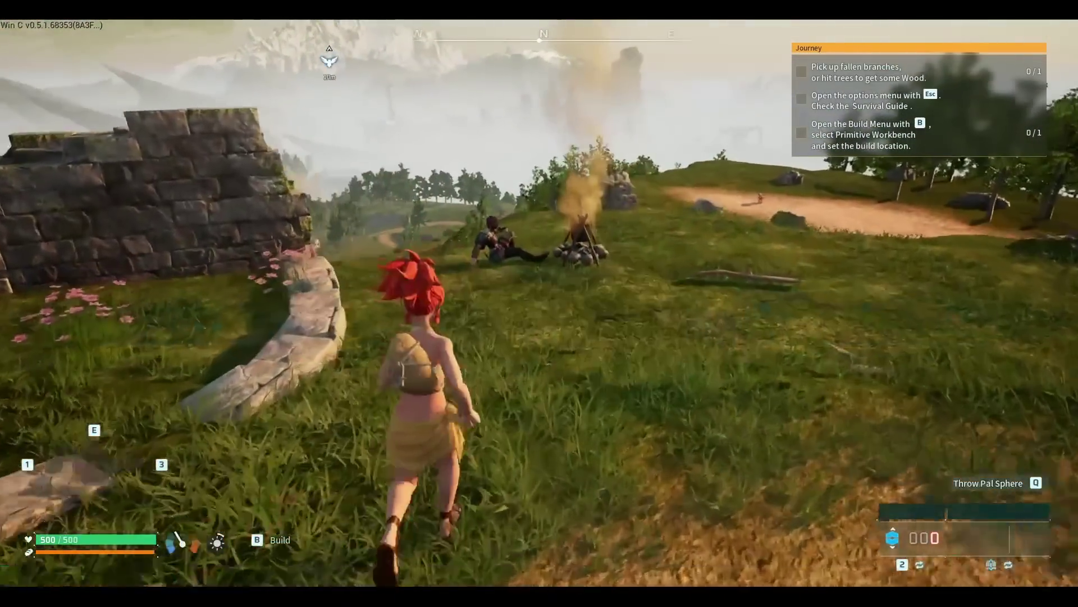